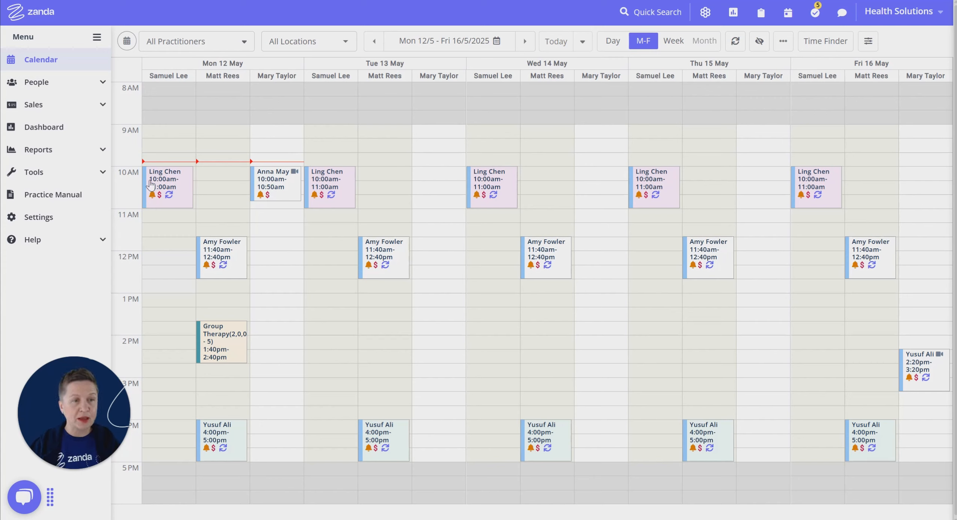
- Import the AI Scribe Consent Form from the Form Designer's template library into the account
left_click(103, 174)
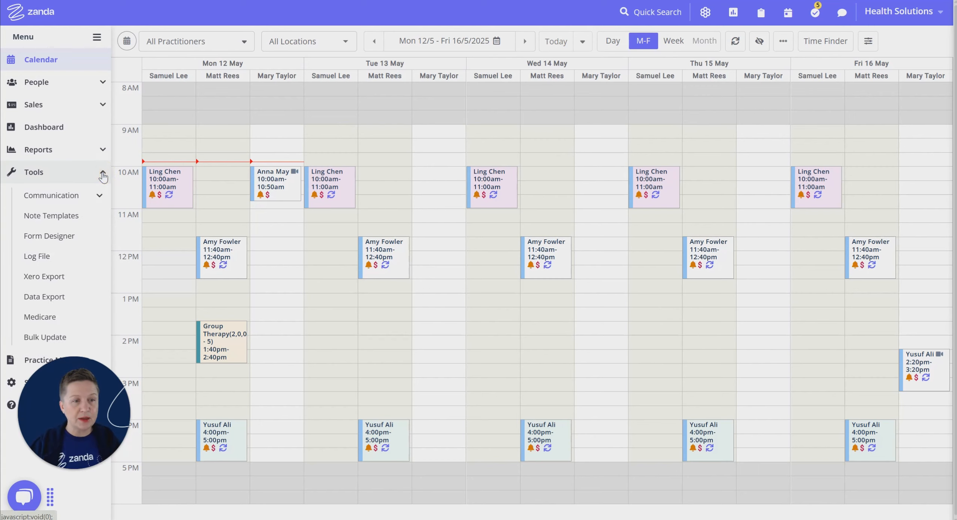
left_click(69, 241)
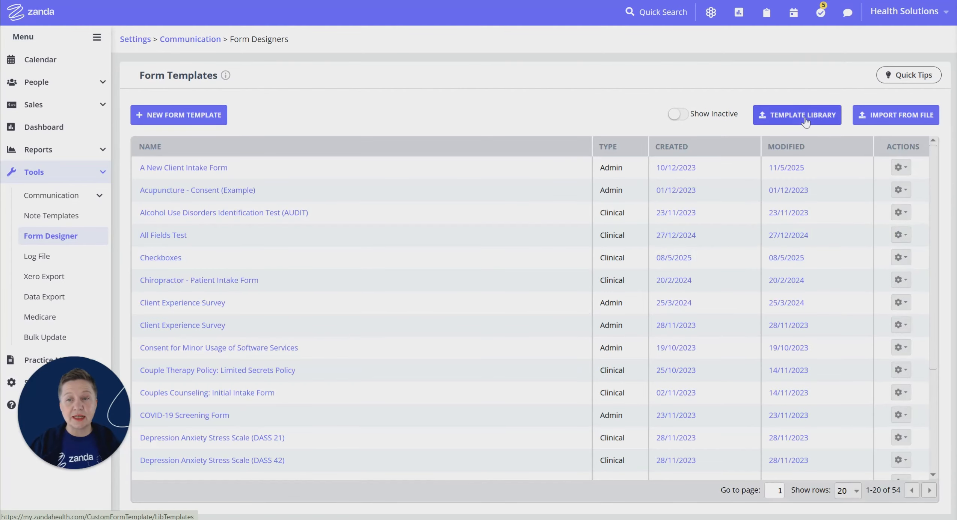
left_click(804, 119)
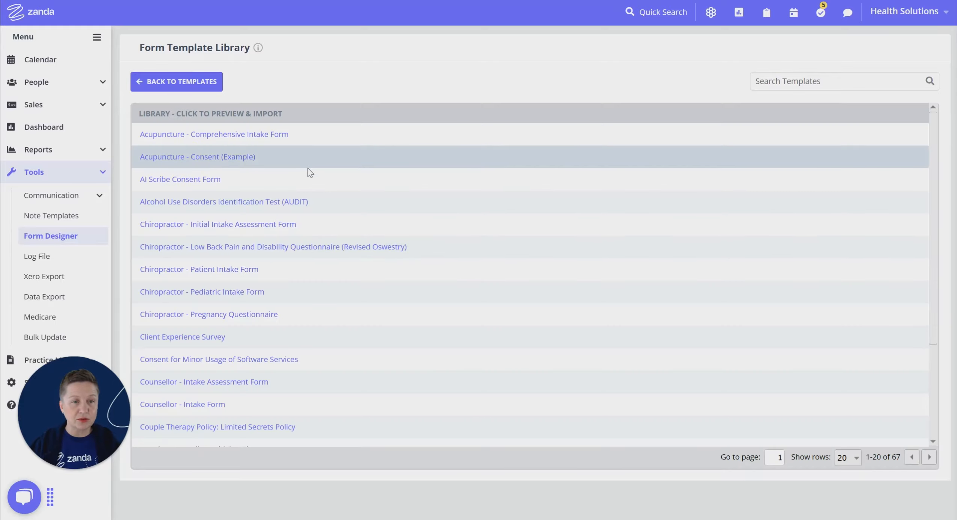
left_click(175, 179)
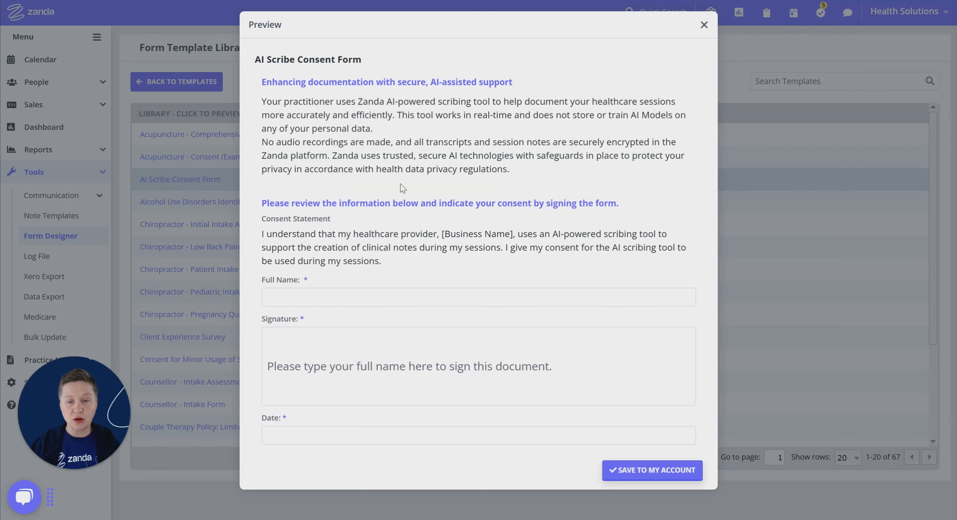
left_click(651, 474)
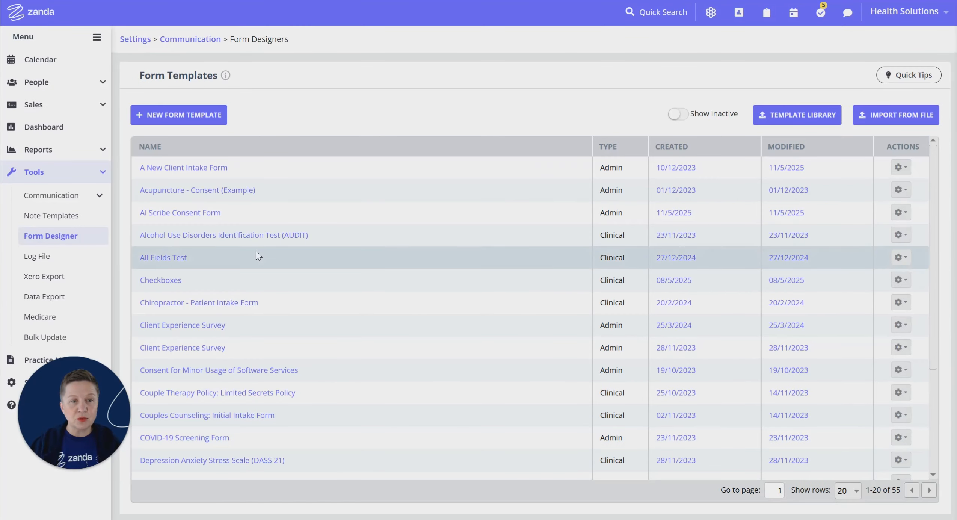
- Review the layout of the imported AI Scribe Consent Form template and return to the form template list
left_click(198, 217)
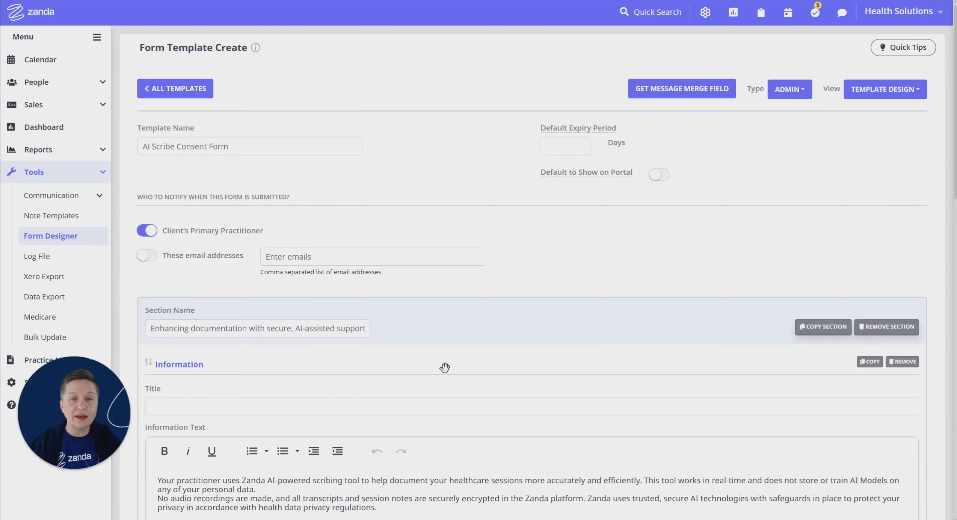
scroll(444, 368, "down", 5)
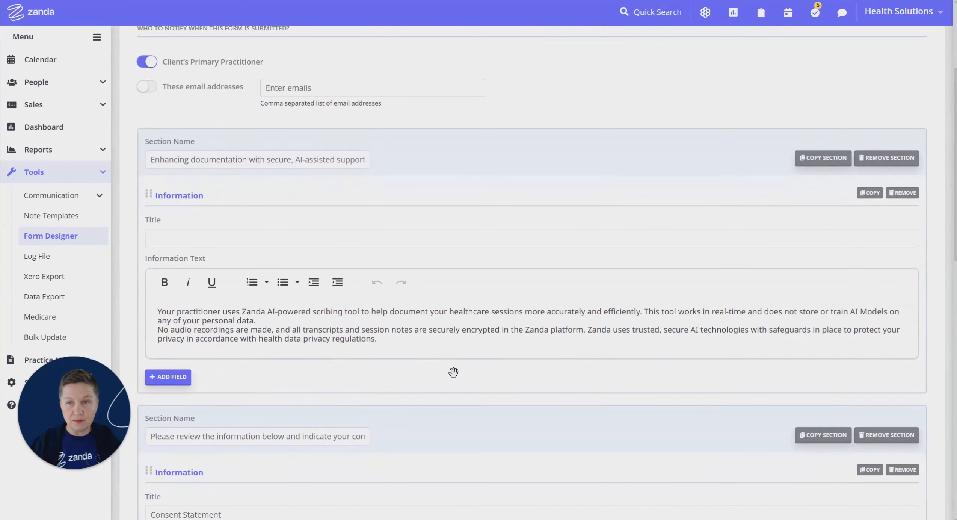
scroll(454, 372, "up", 5)
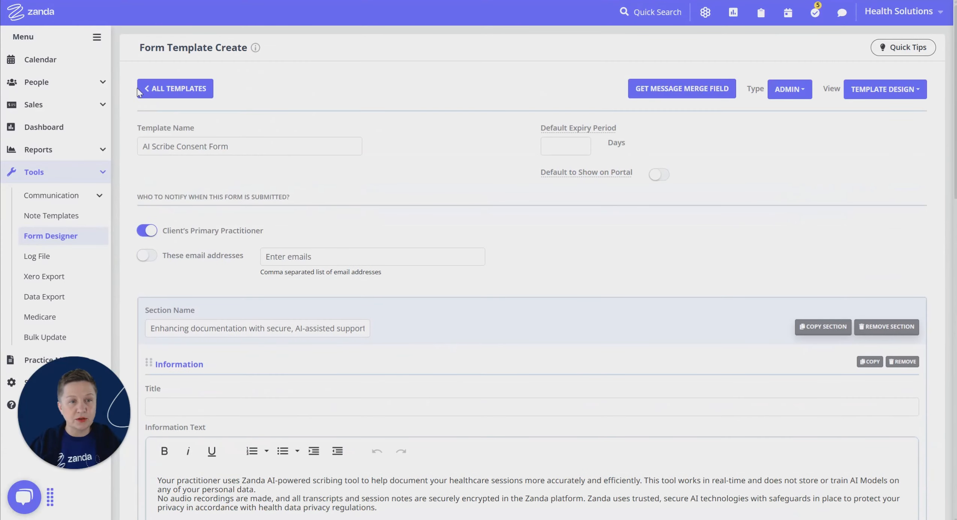
left_click(140, 90)
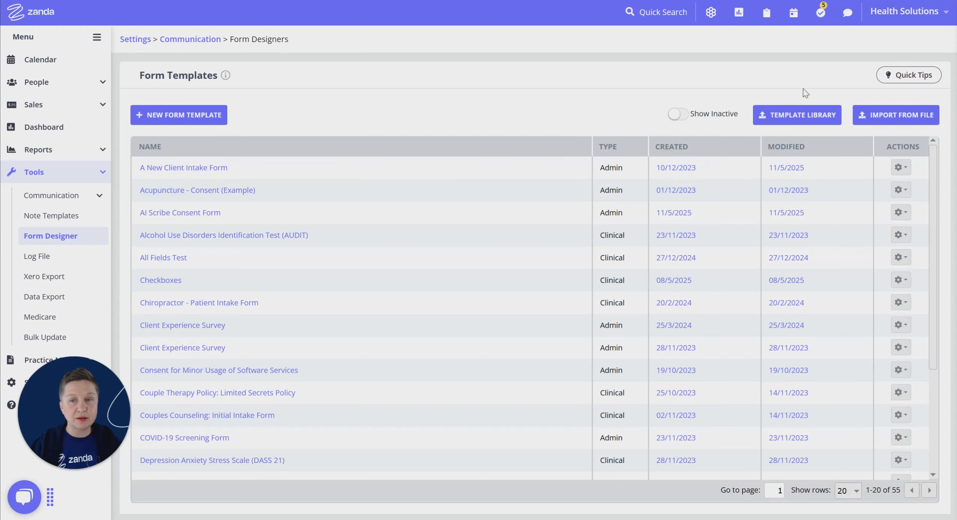
- Open the A New Client Intake Form template for editing
left_click(195, 170)
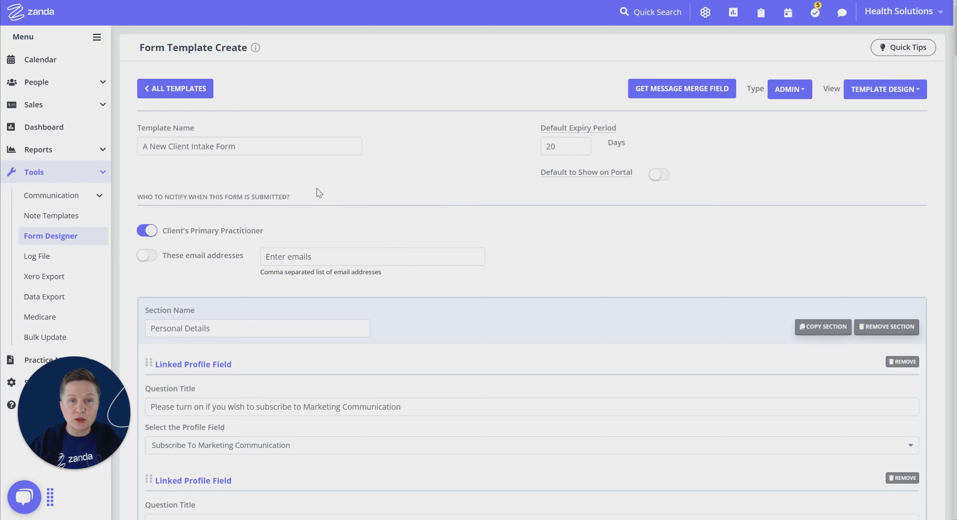
scroll(316, 189, "down", 2)
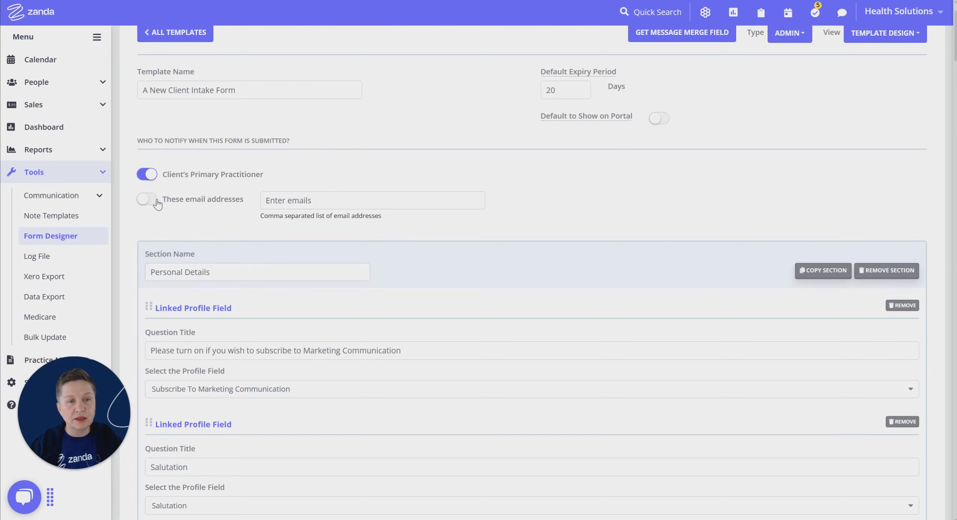
- Turn on form submission notifications to specific email addresses for the intake form
left_click(323, 202)
left_click(148, 199)
left_click(293, 203)
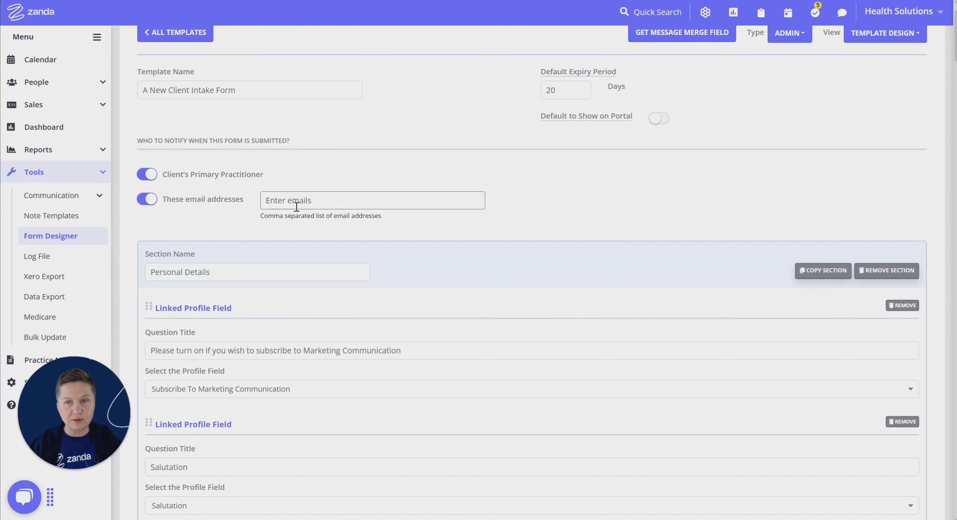
scroll(627, 198, "up", 2)
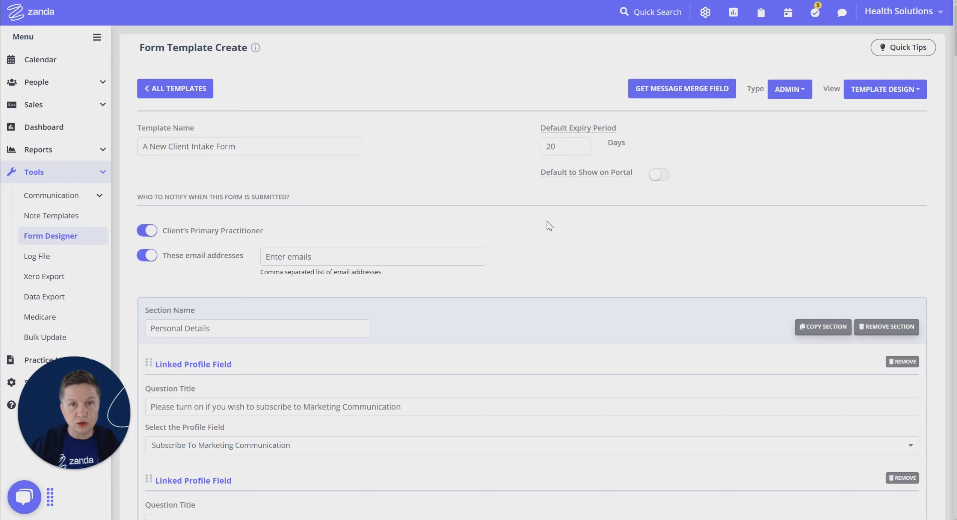
- Set the client intake form to show on the portal by default and save the template
left_click(556, 153)
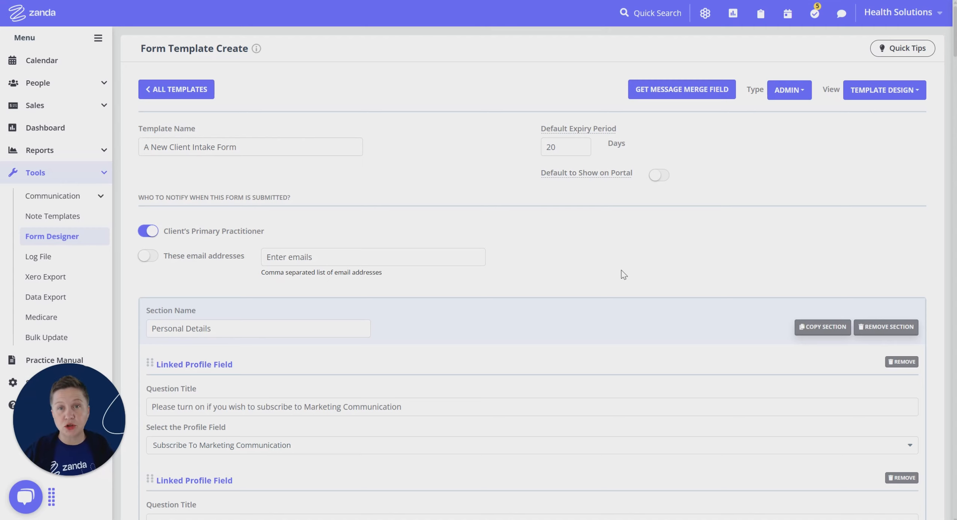
left_click(660, 176)
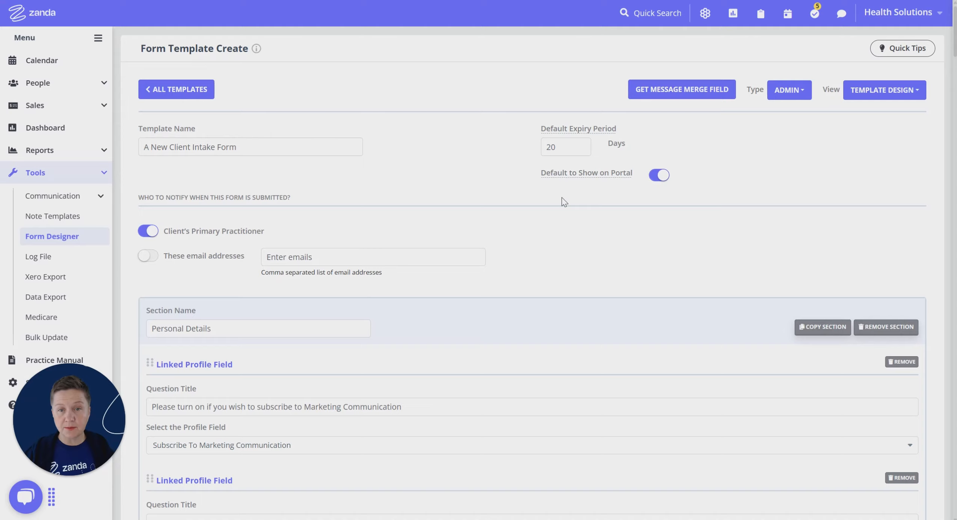
scroll(758, 226, "down", 20)
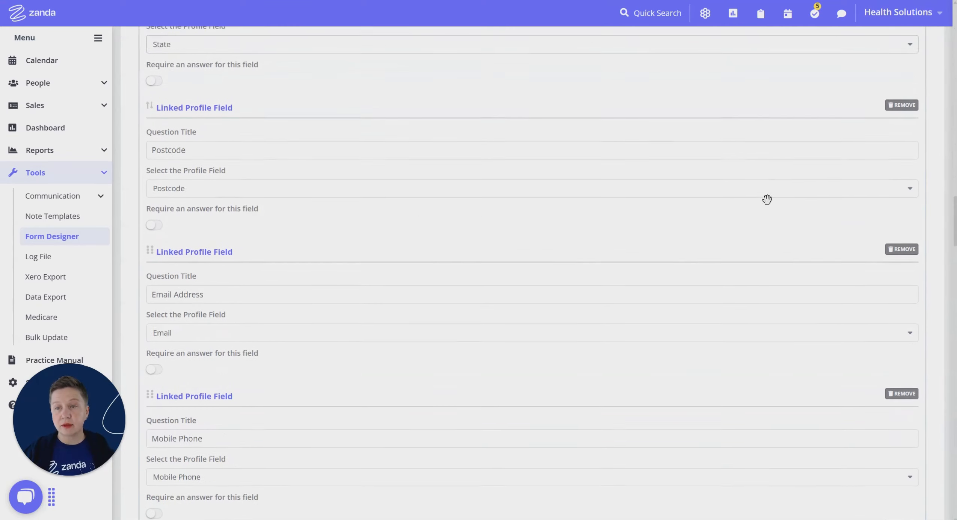
scroll(767, 199, "down", 20)
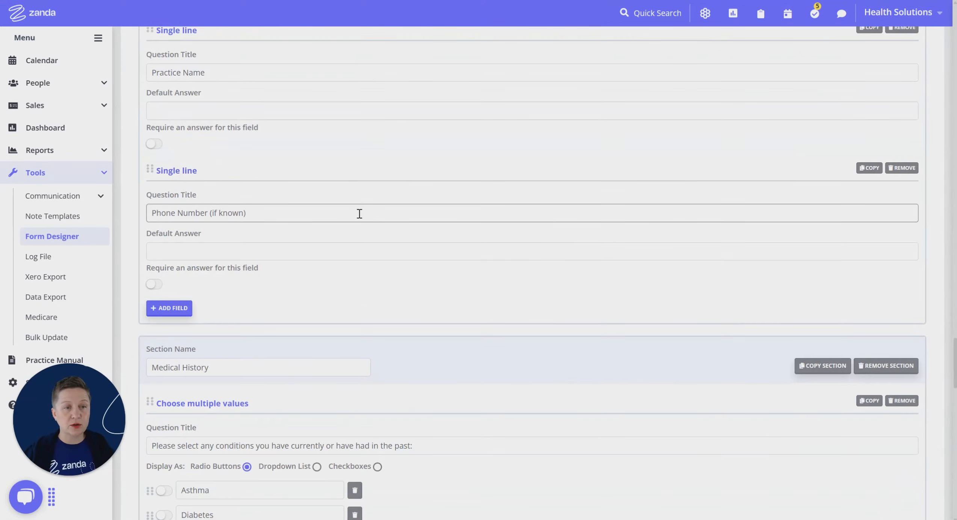
scroll(360, 213, "down", 13)
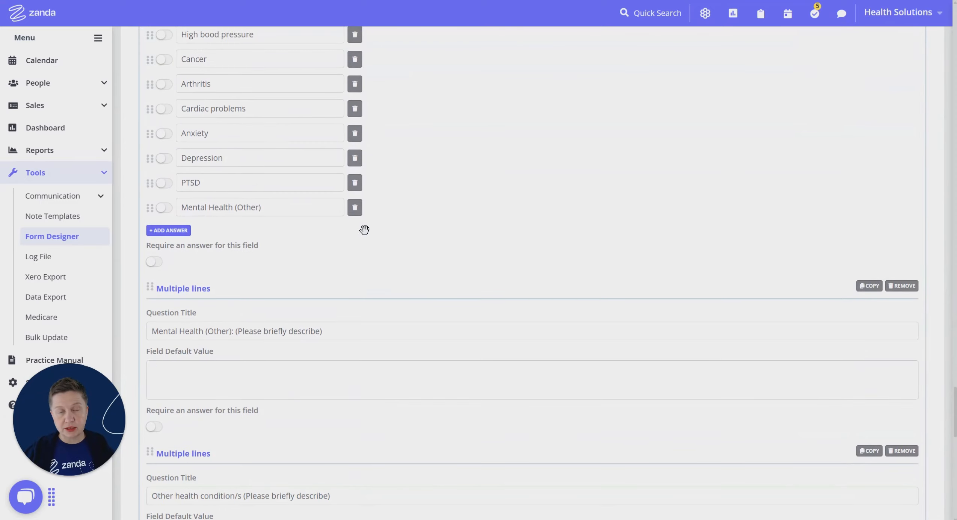
scroll(474, 252, "down", 18)
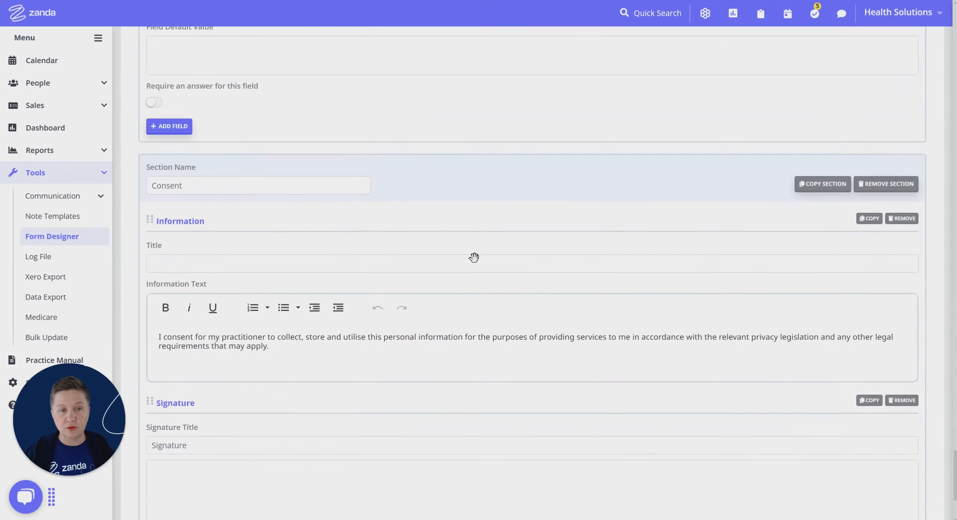
scroll(474, 257, "down", 5)
left_click(880, 481)
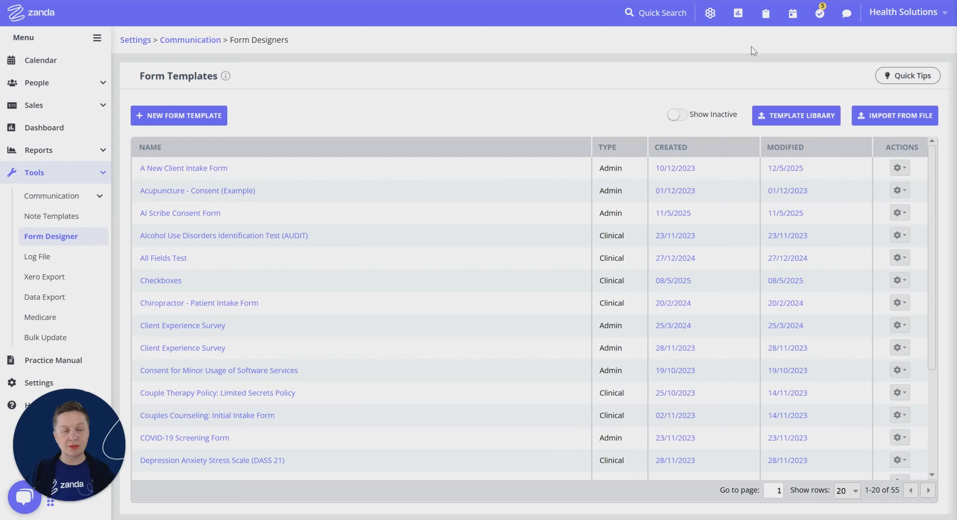
- Open the AA Welcome email template from the communication templates for editing
left_click(105, 175)
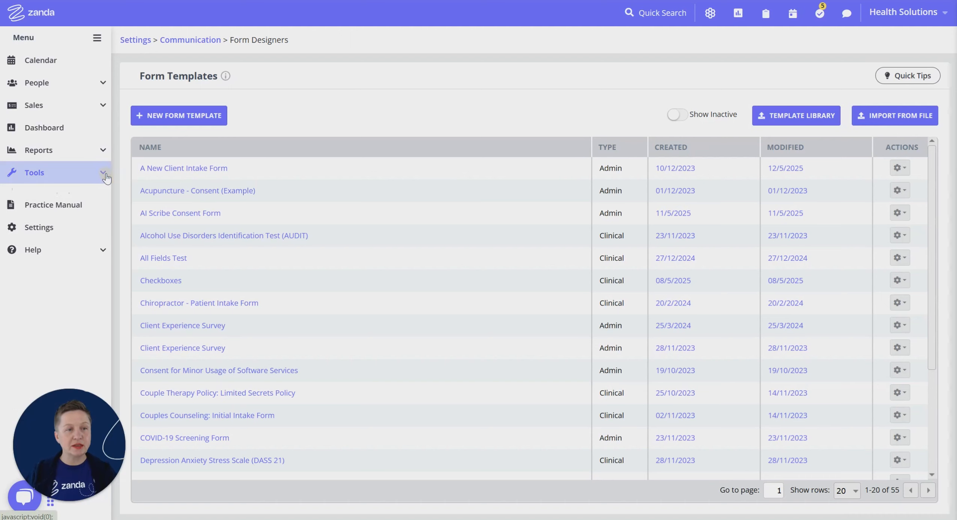
left_click(104, 173)
left_click(99, 196)
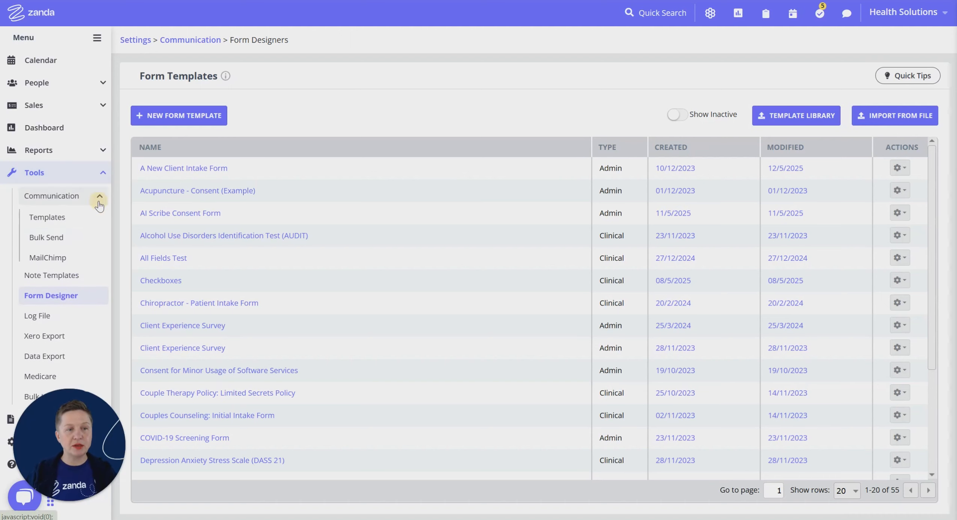
left_click(52, 218)
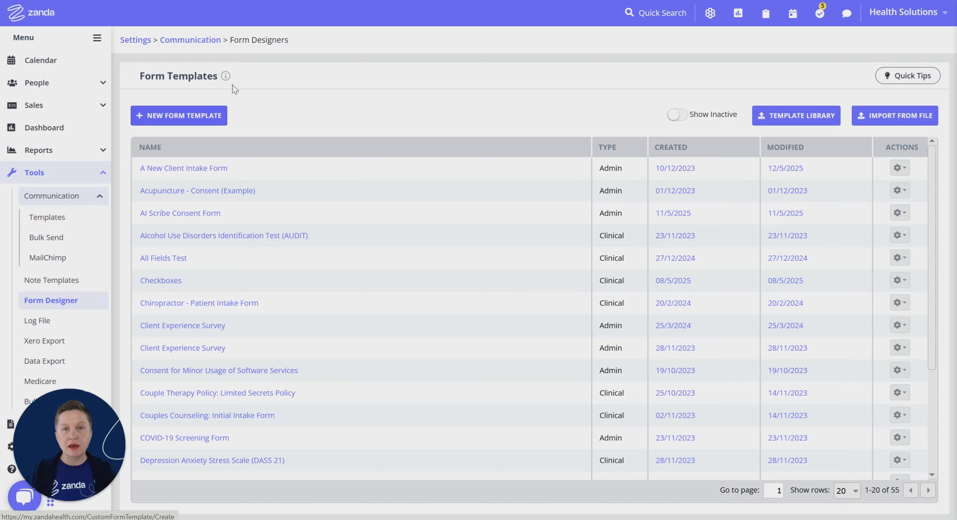
left_click(96, 218)
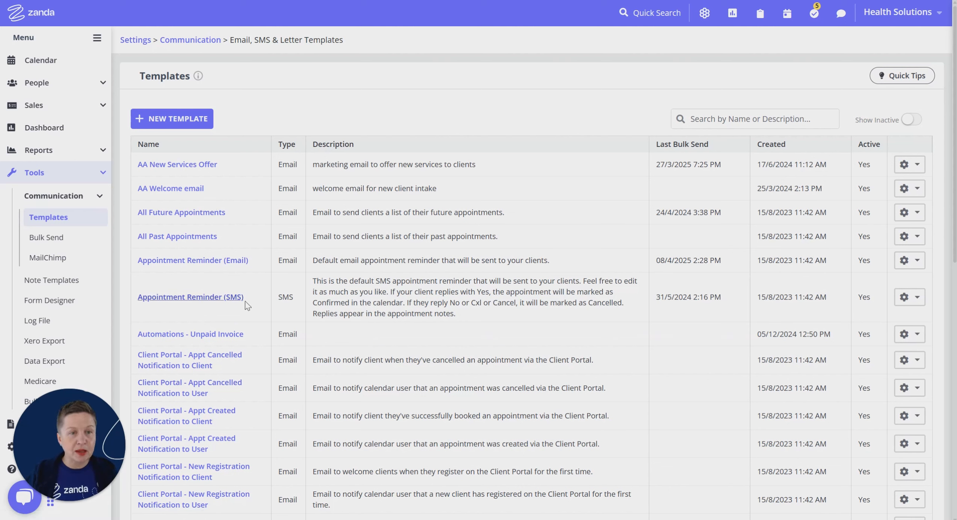
left_click(189, 189)
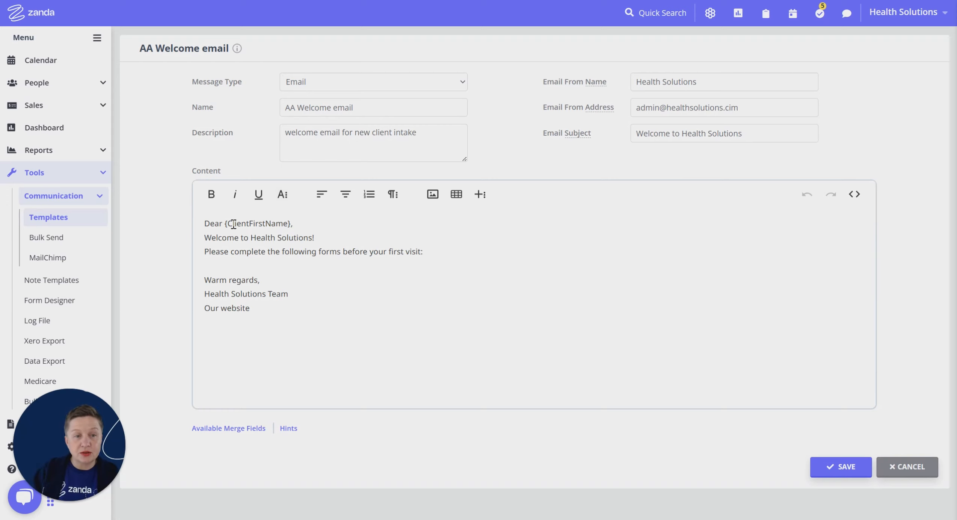
- Examine the {ClientFirstName} merge field in the greeting and browse the list of available merge fields
left_click_drag(224, 224, 292, 225)
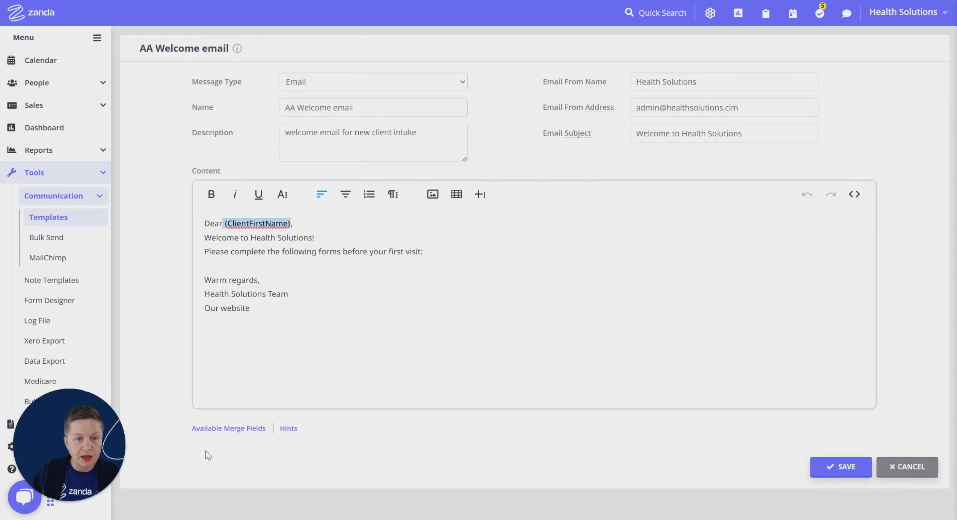
left_click(246, 428)
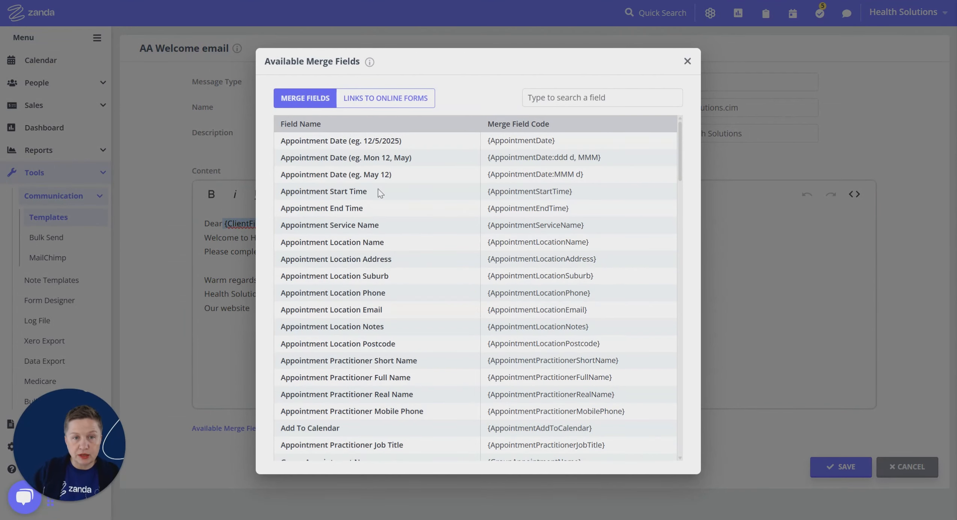
scroll(363, 327, "down", 3)
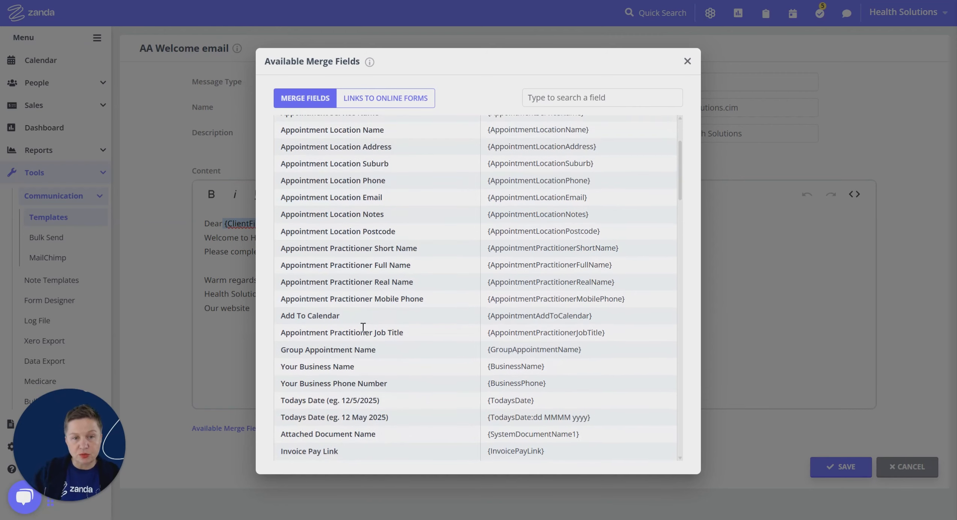
scroll(361, 323, "up", 3)
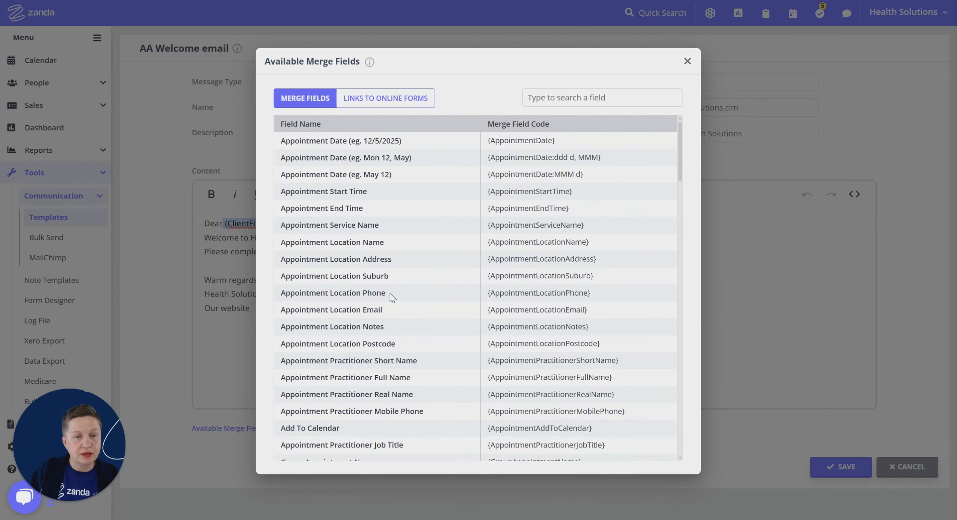
scroll(390, 301, "down", 8)
scroll(389, 311, "down", 2)
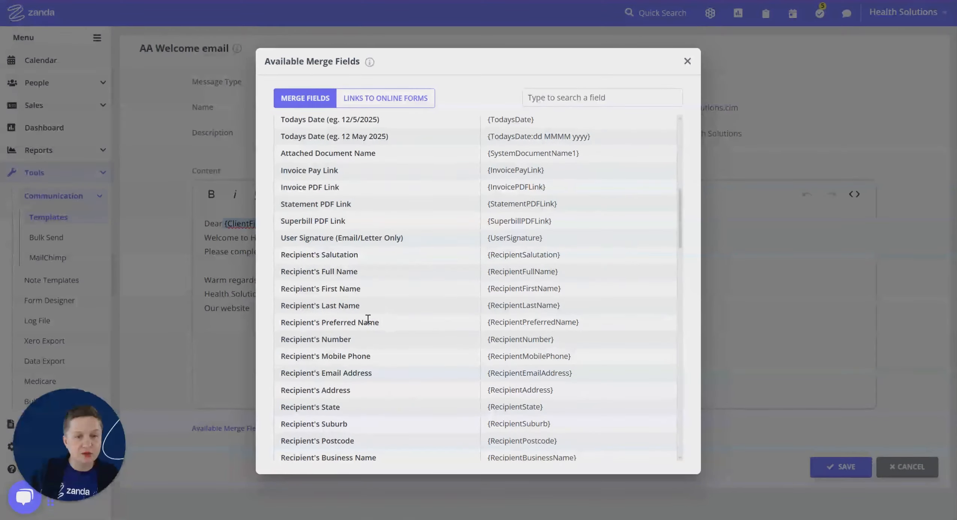
scroll(318, 327, "up", 10)
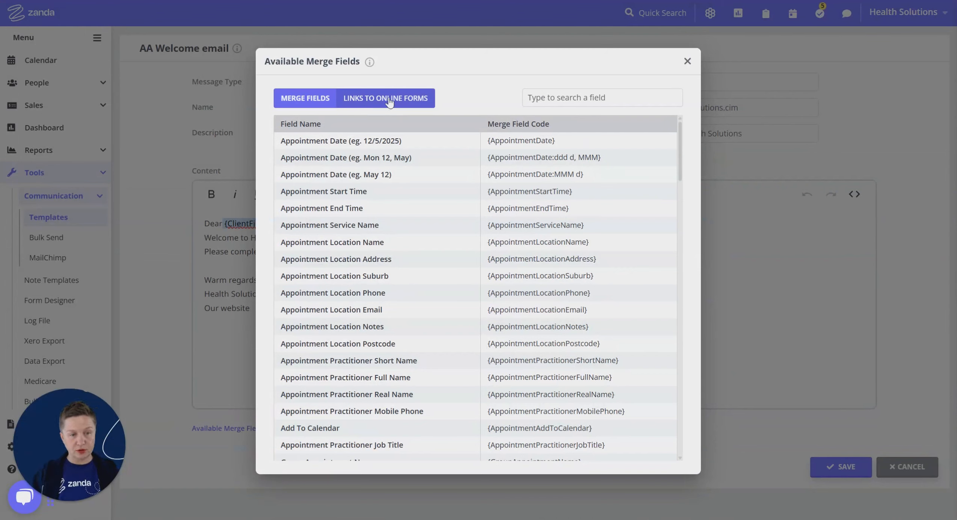
- Copy the online form link code {OnlineForm:243} for A New Client Intake Form and close the merge field list
left_click(381, 109)
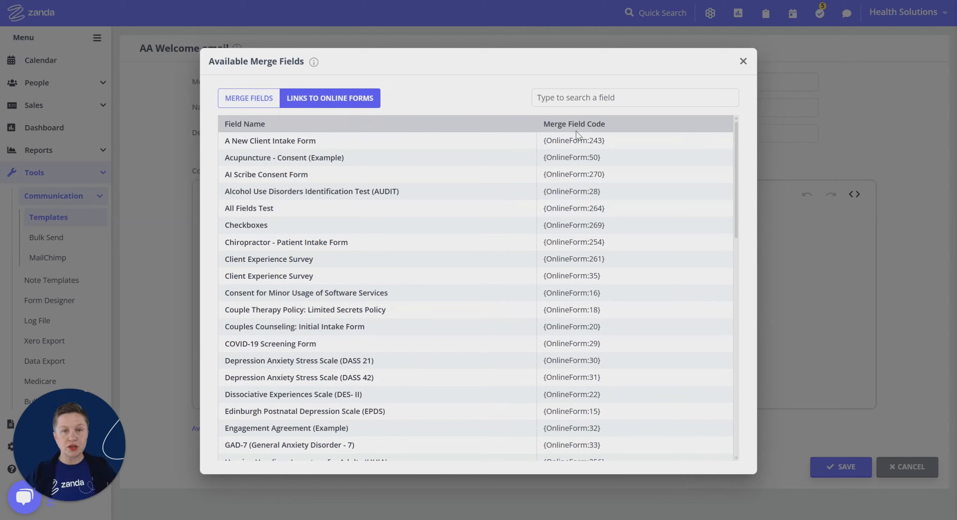
mouse_move(628, 148)
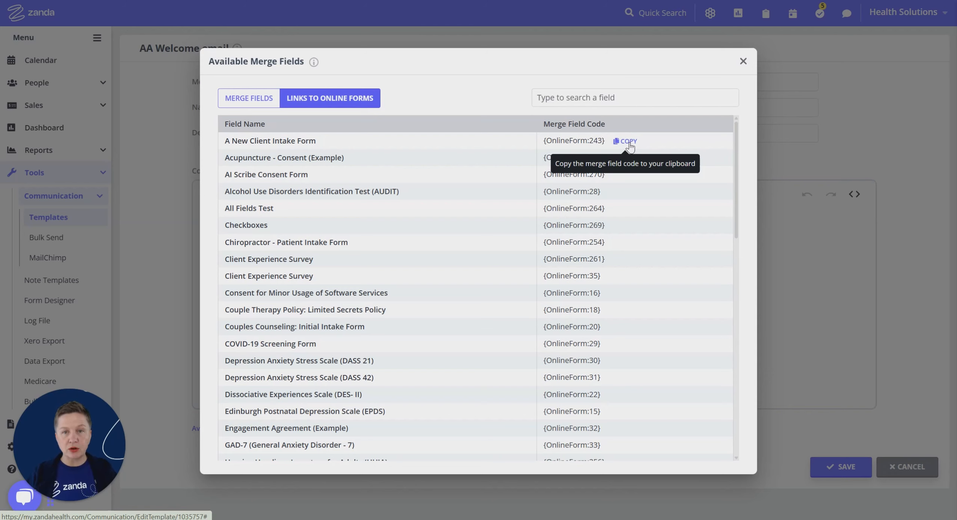
left_click(628, 145)
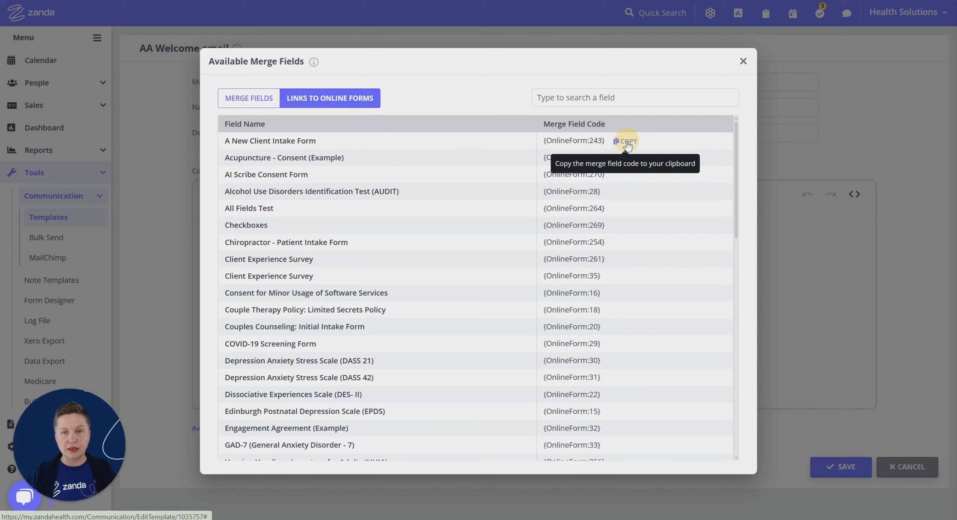
left_click(743, 61)
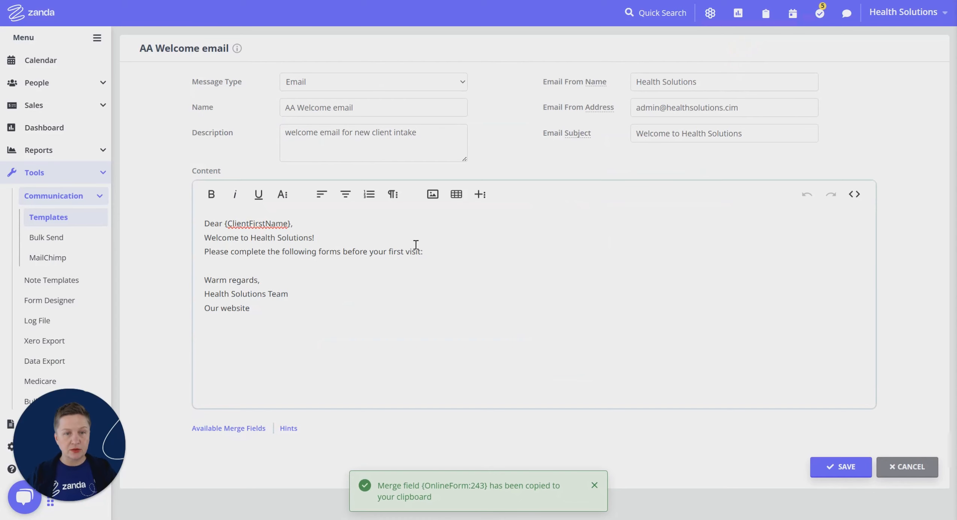
- Paste the intake form link {OnlineForm:243} on a new line below "Please complete the following forms before your first visit:"
left_click(441, 252)
key("Return")
key("ctrl+v")
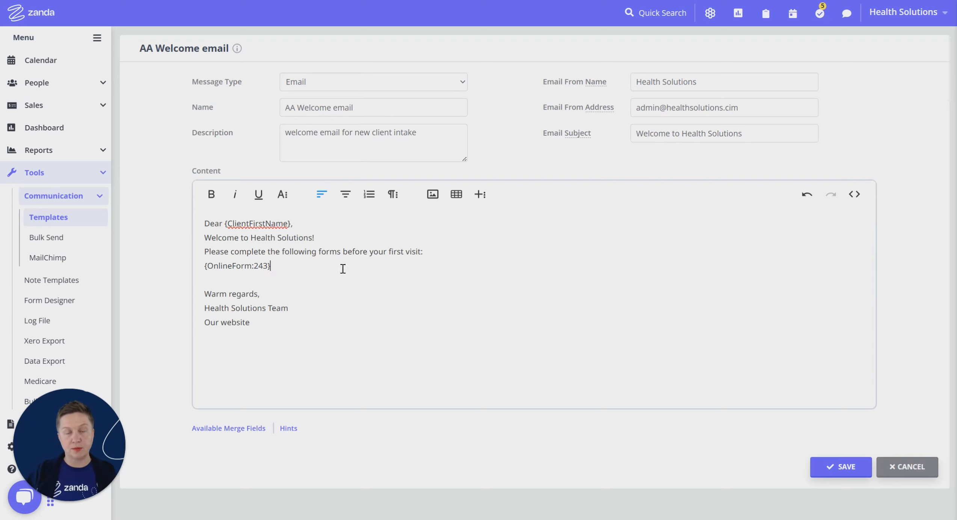
- Copy the AI Scribe Consent Form link code {OnlineForm:270} and paste it on the line below the intake form link
left_click(256, 429)
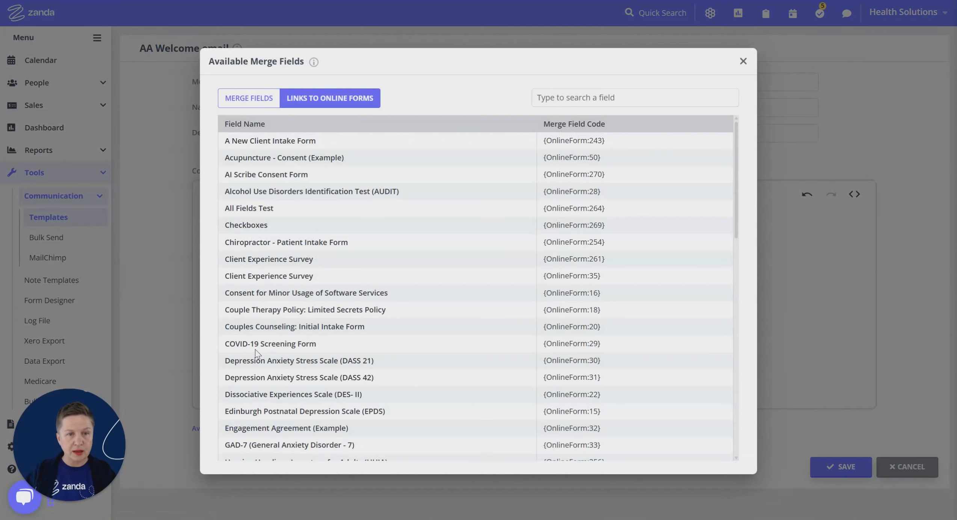
mouse_move(611, 177)
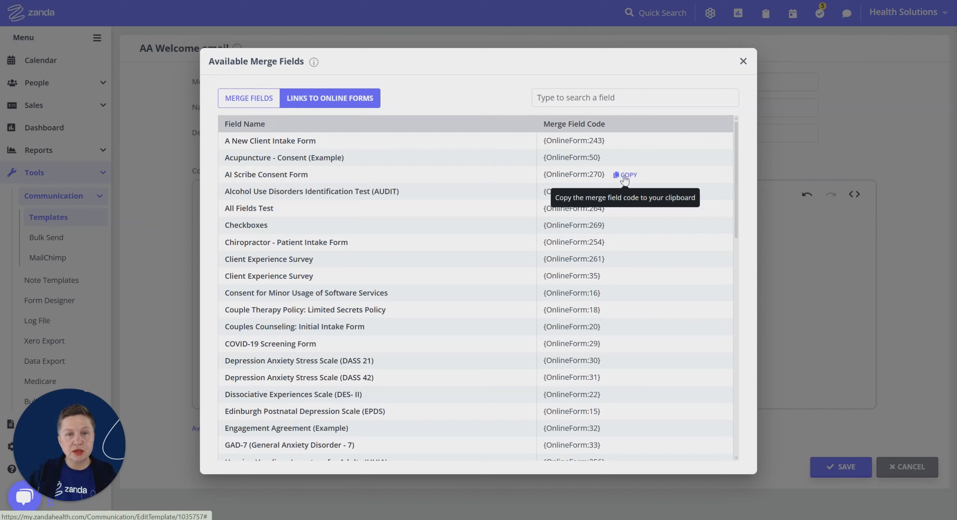
left_click(625, 180)
left_click(743, 61)
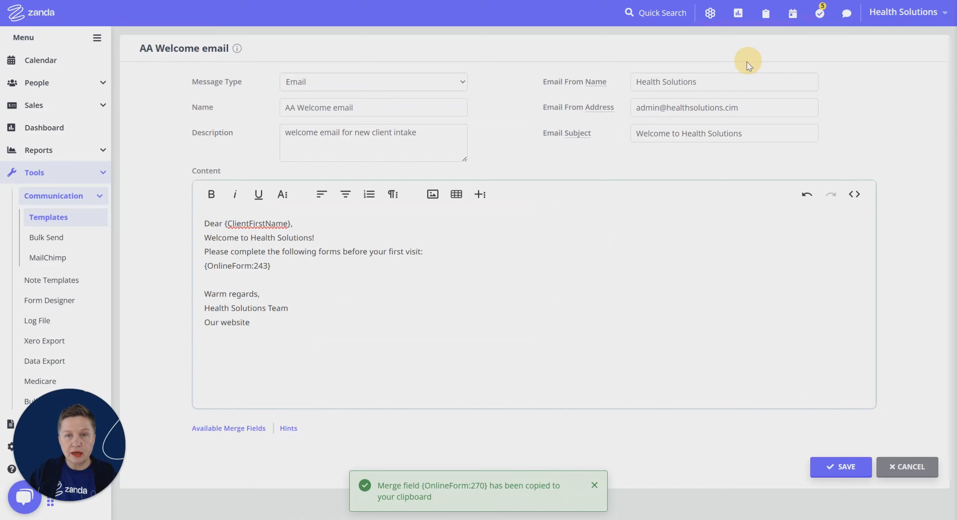
left_click(289, 275)
key("ctrl+v")
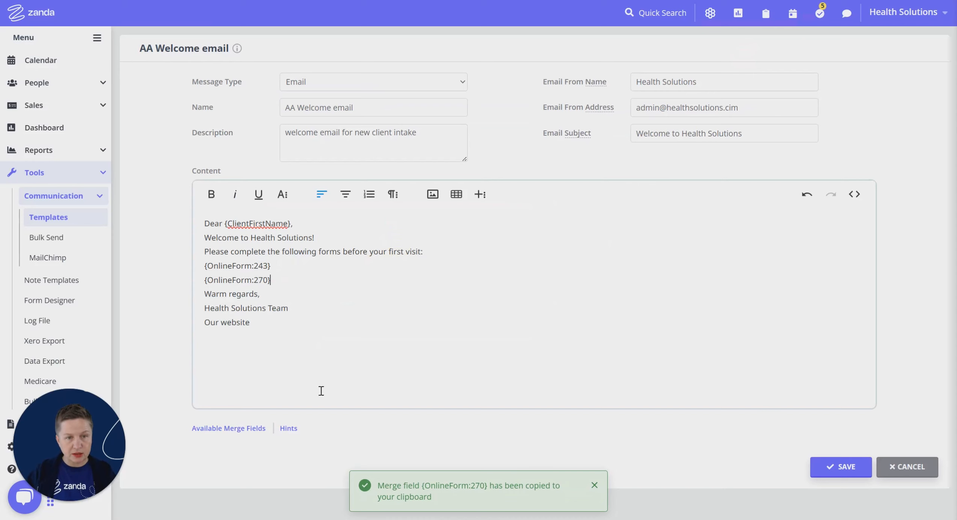
- Add the Telehealth Consent Form link {OnlineForm:265} on its own line followed by a blank line, and save the welcome email template
left_click(228, 428)
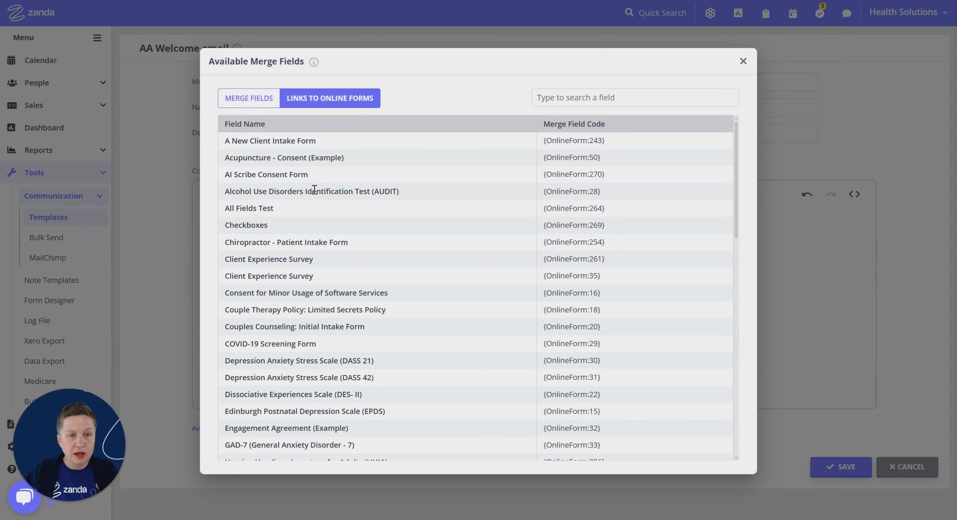
scroll(314, 190, "down", 10)
scroll(315, 208, "down", 7)
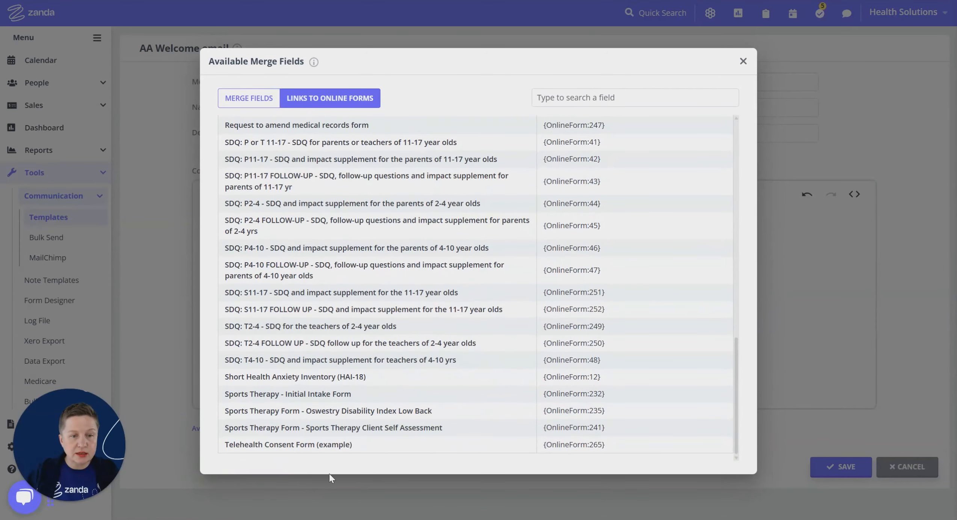
left_click(627, 446)
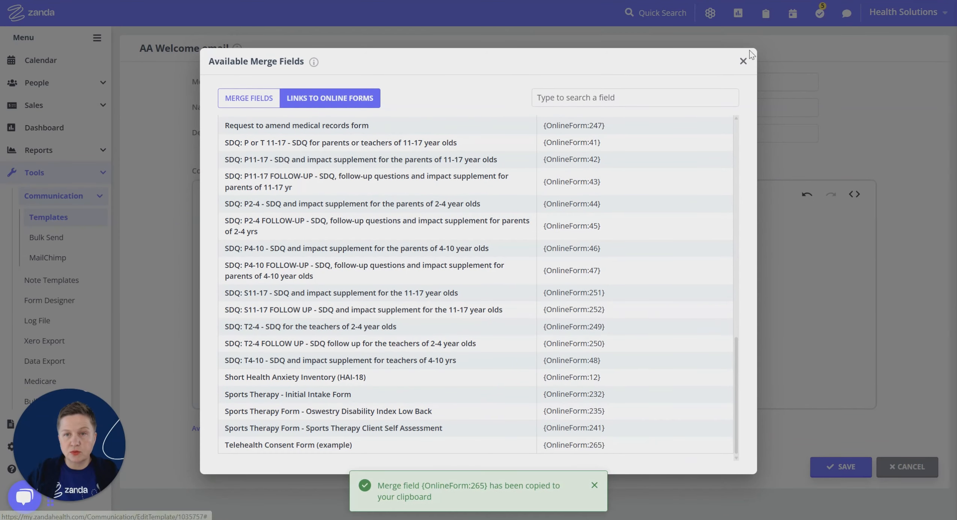
left_click(743, 60)
left_click(299, 280)
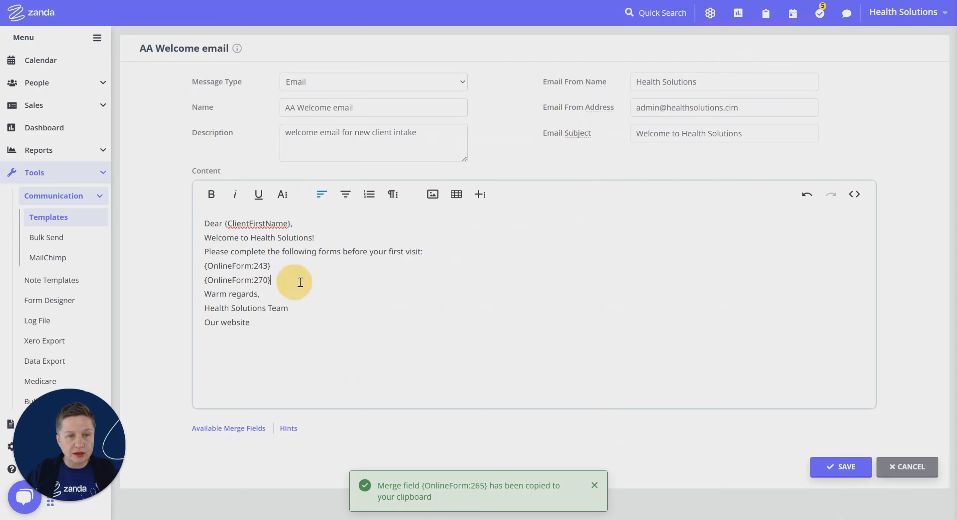
key("Return")
key("ctrl+v")
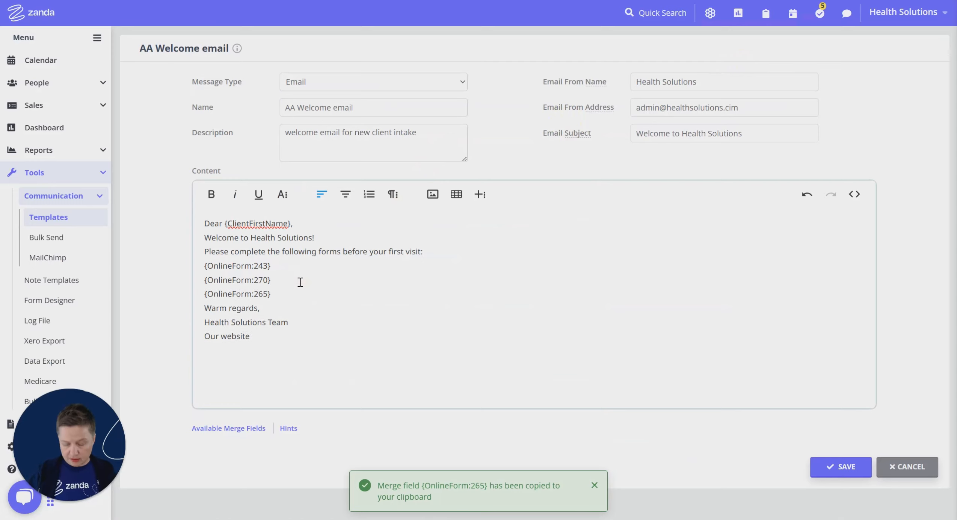
key("Return")
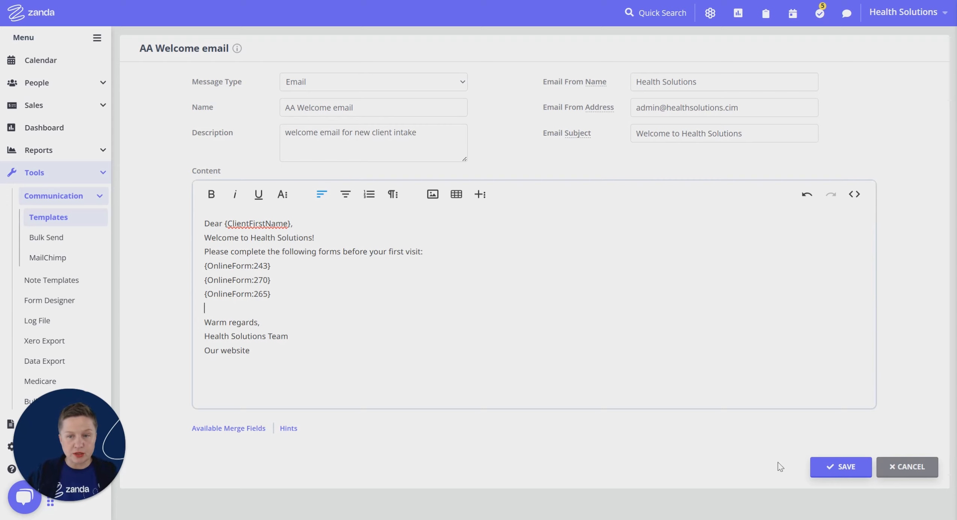
left_click(850, 470)
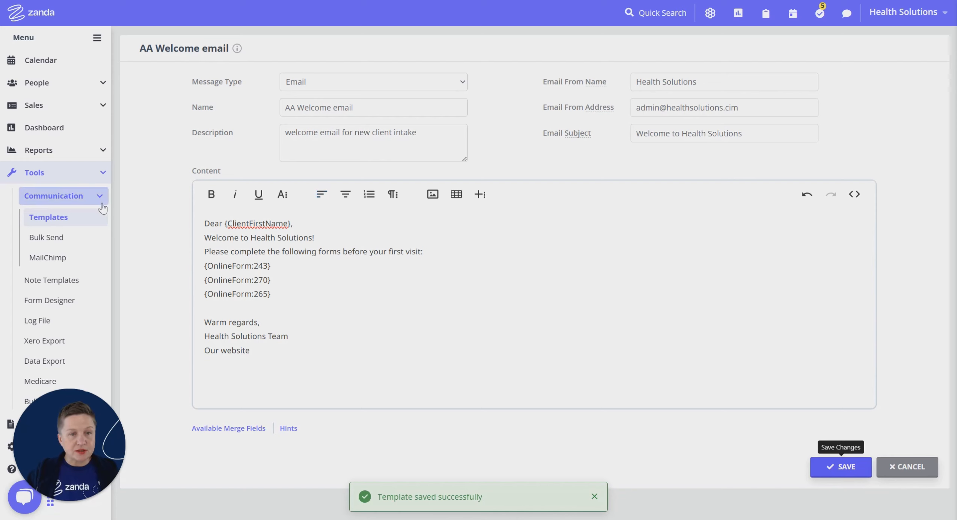
- Open the Client Portal - New Registration Notification to Client template from the communication templates for editing
left_click(75, 218)
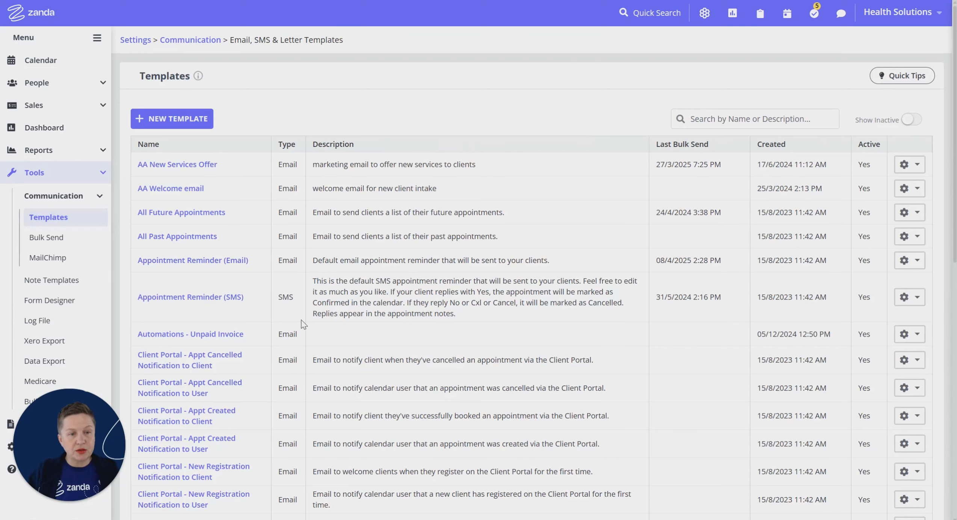
scroll(237, 300, "down", 1)
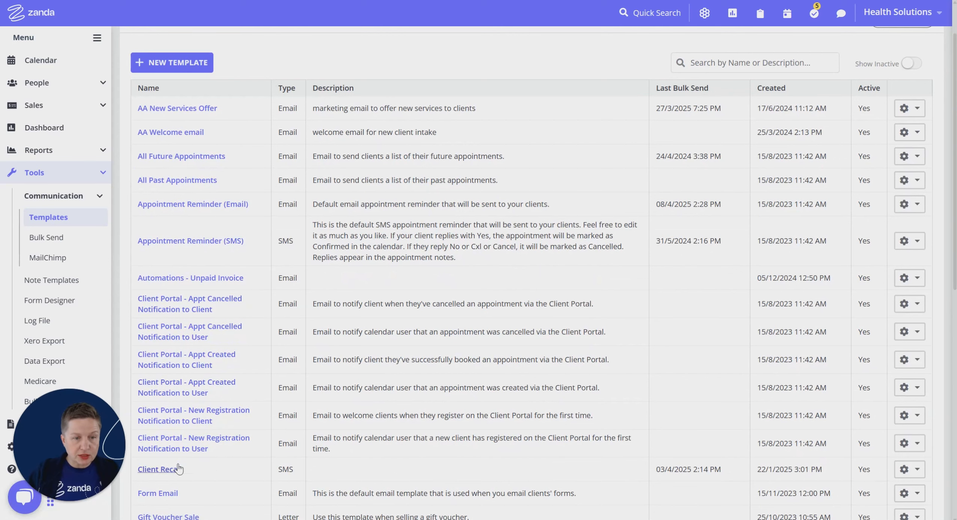
left_click(227, 417)
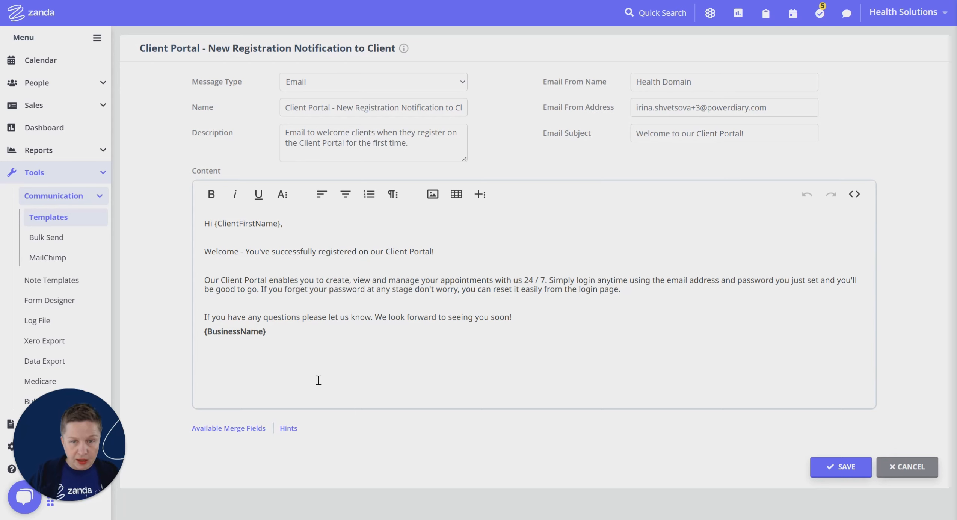
- Copy the online form link code {OnlineForm:243} for A New Client Intake Form and return to the registration email's content
left_click(248, 428)
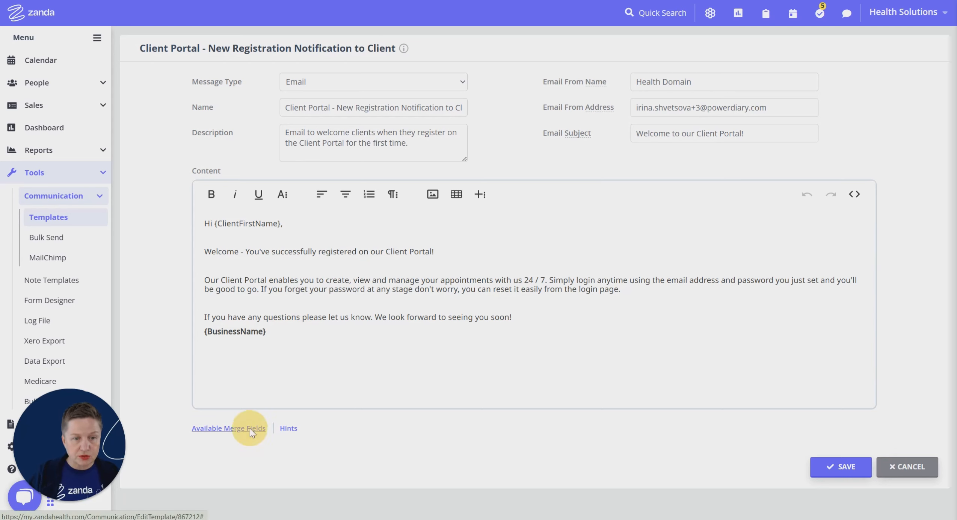
left_click(386, 97)
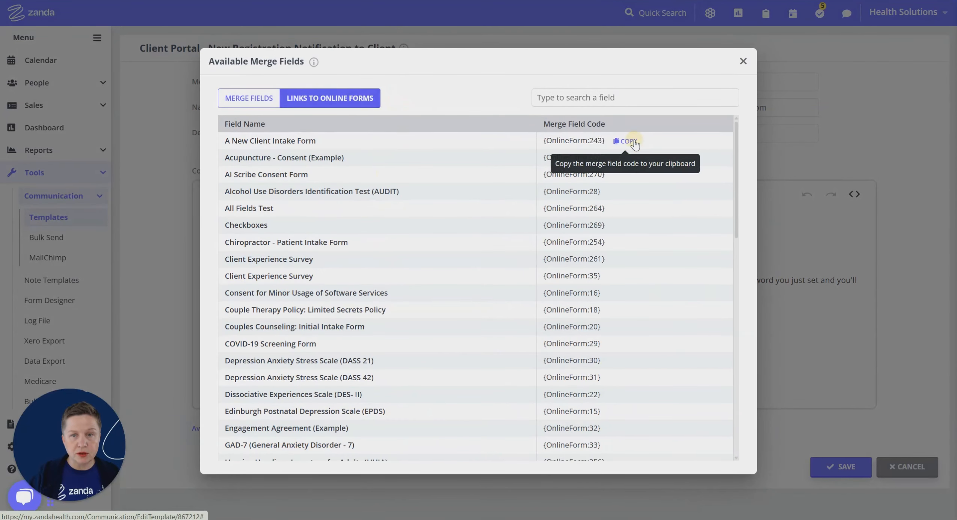
left_click(632, 141)
left_click(743, 61)
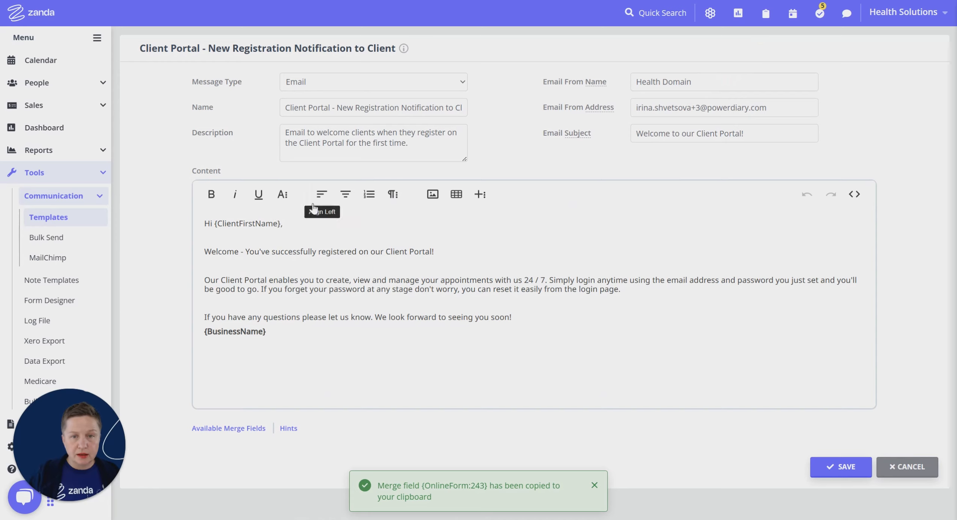
- Add the line "Please fill in this form: {OnlineForm:243}" after the login paragraph and save the registration email template
left_click(645, 289)
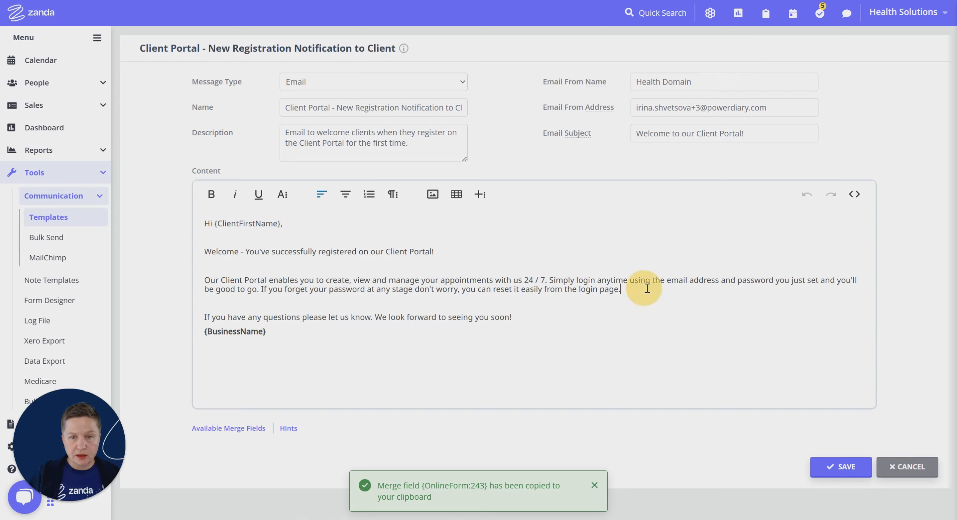
key("Return")
type("P")
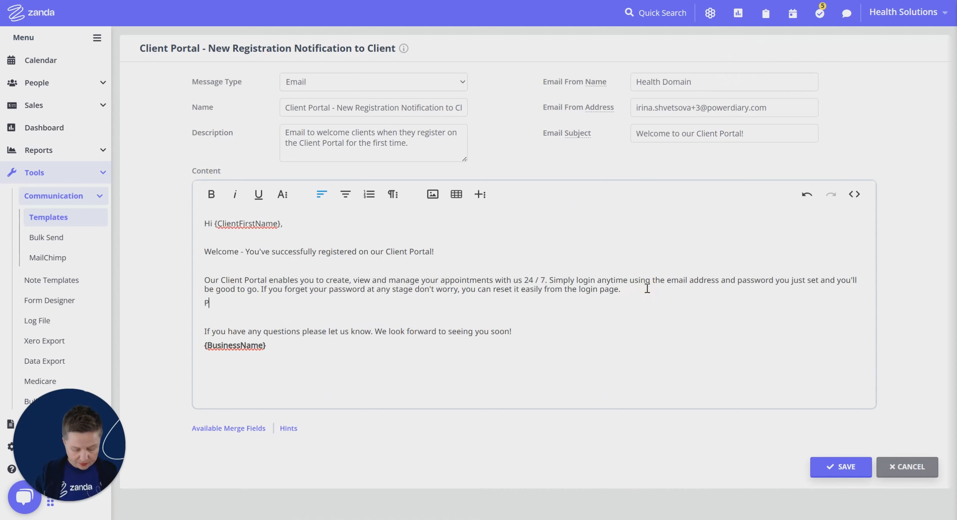
type("lease f")
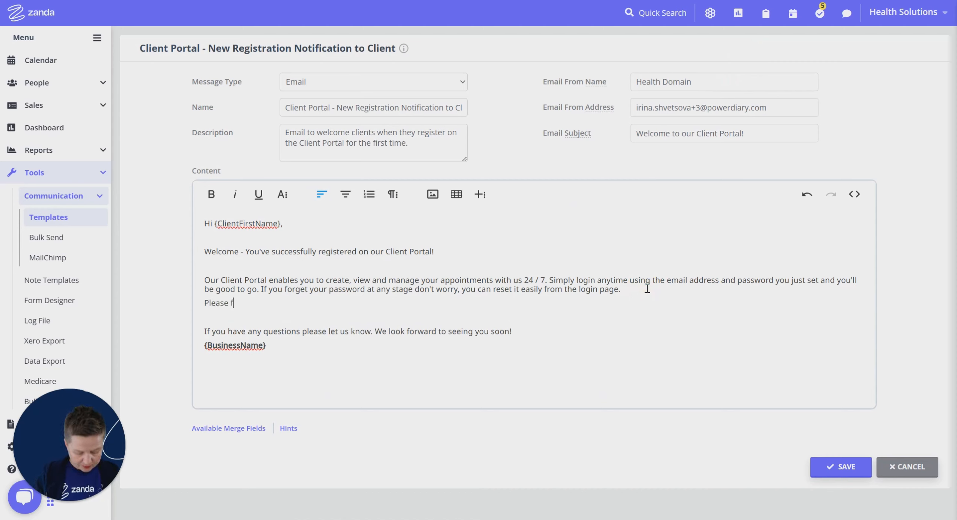
type("ill in this form:")
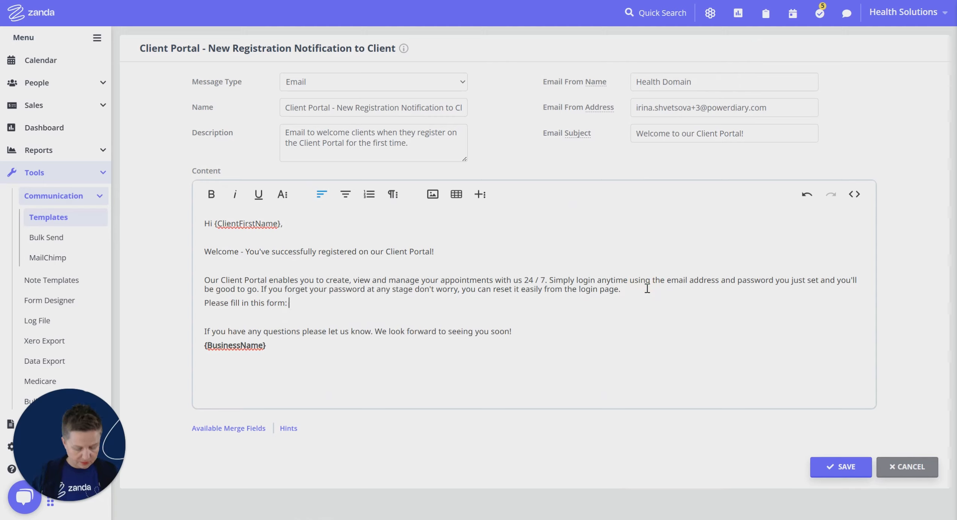
type("{OnlineForm:243}")
left_click(850, 467)
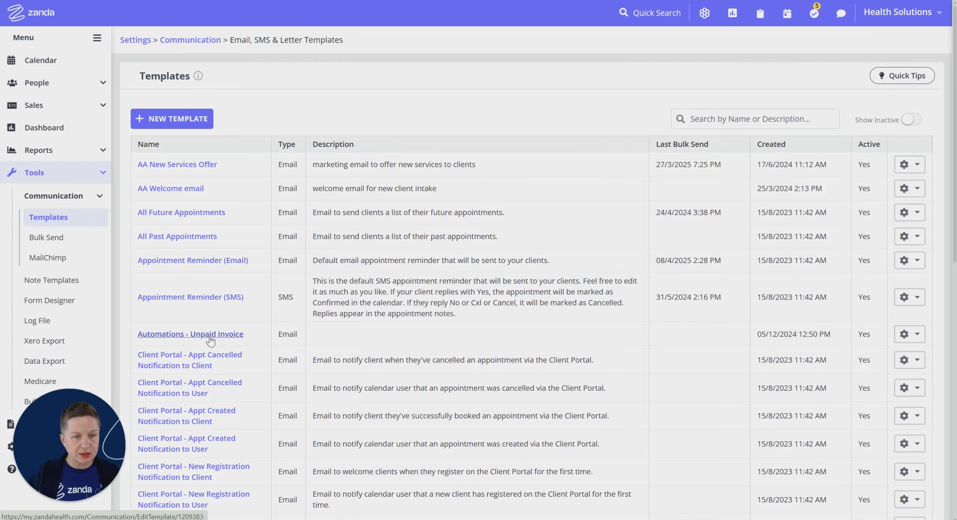
- Open the New Client Intake automation from the communication automations in the settings for editing
scroll(211, 345, "down", 8)
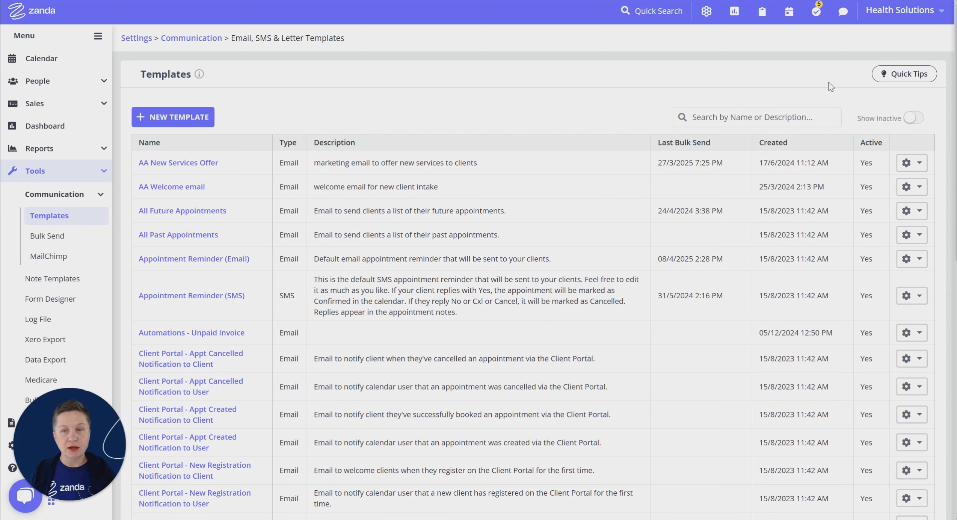
left_click(72, 172)
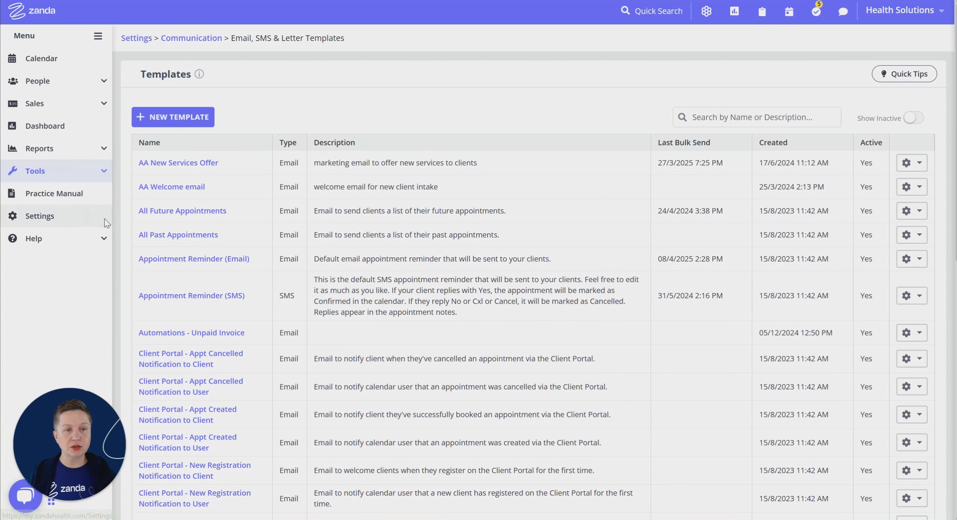
left_click(100, 222)
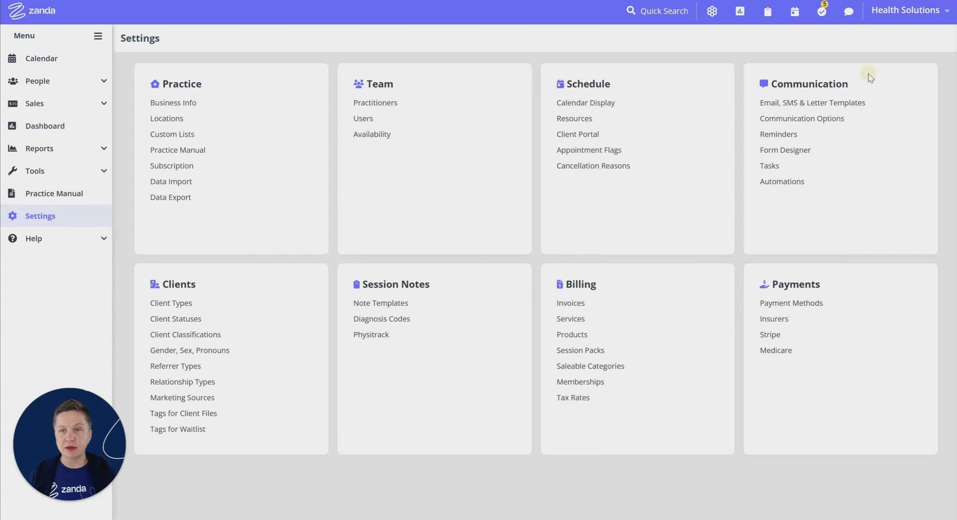
left_click(783, 185)
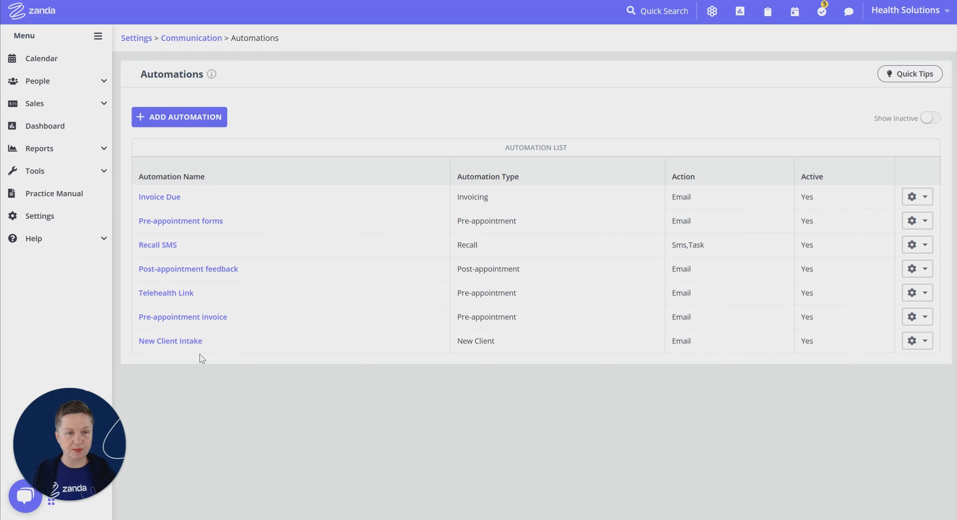
left_click(182, 341)
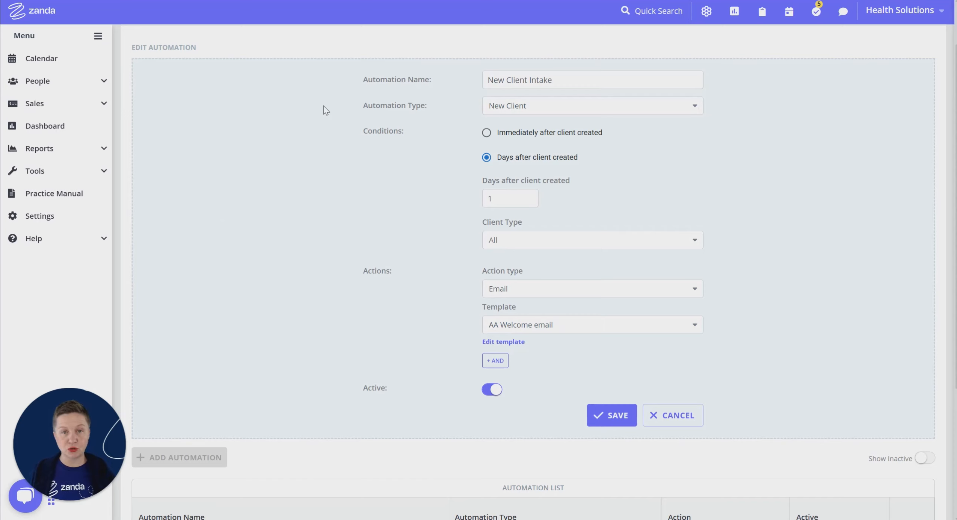
- Check the automation's name and the available automation types, choosing New Client as the type
left_click(567, 80)
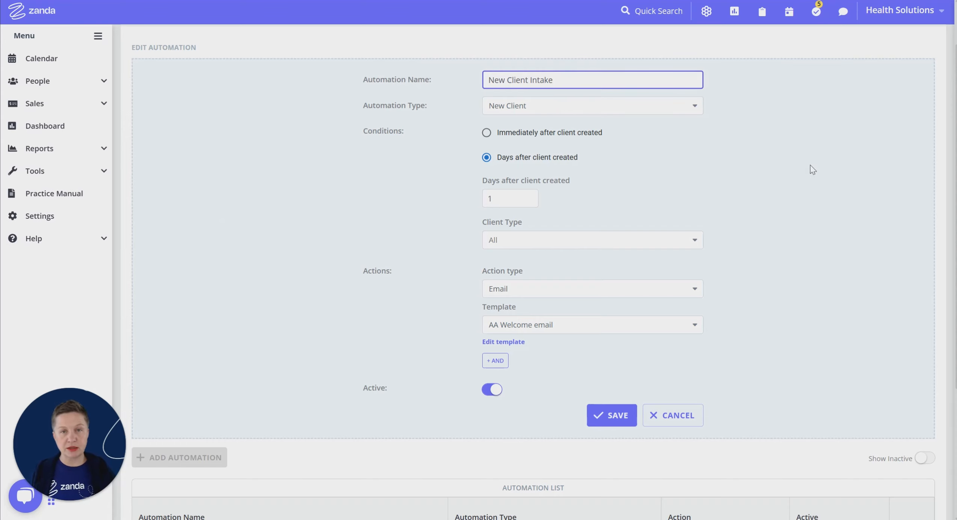
left_click(556, 108)
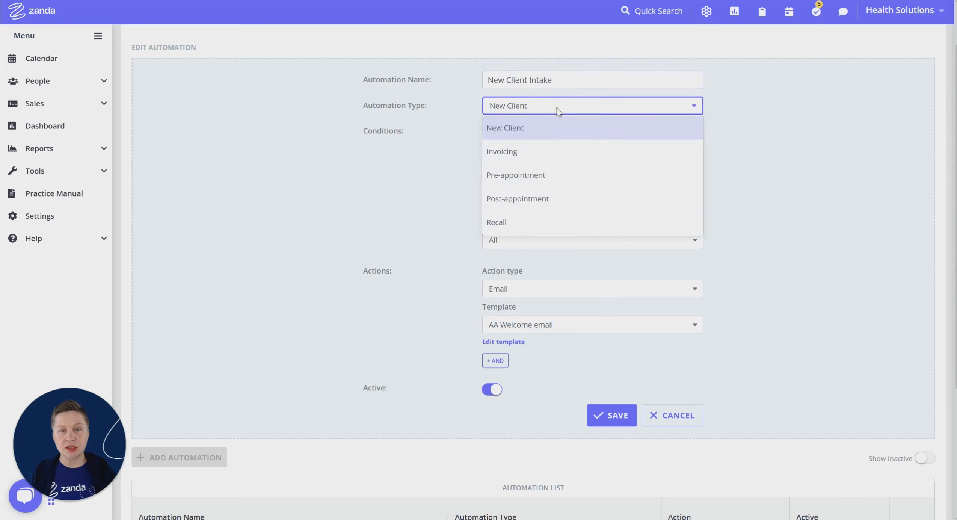
left_click(506, 130)
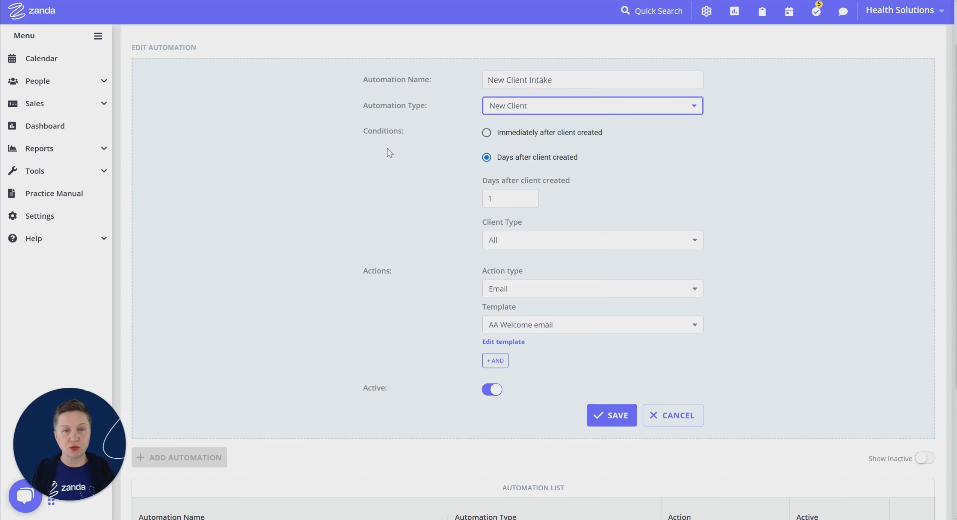
- Compare the immediate and days-after-client-created conditions of the automation, and check its number of days and client type setting
left_click(487, 133)
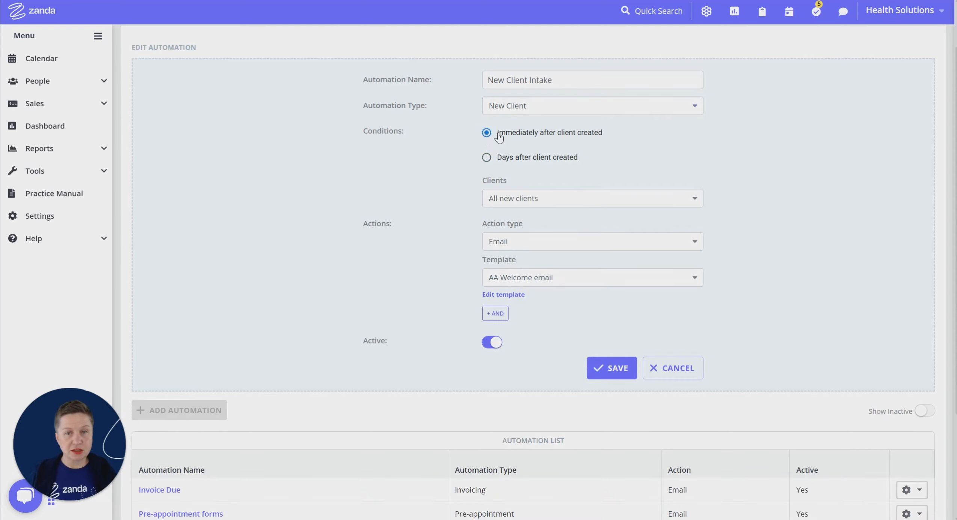
left_click(487, 157)
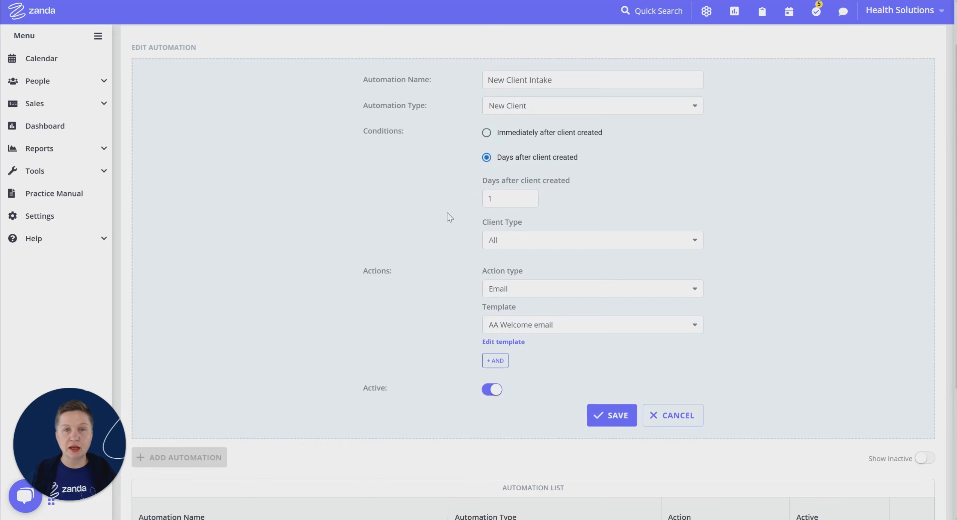
left_click(491, 200)
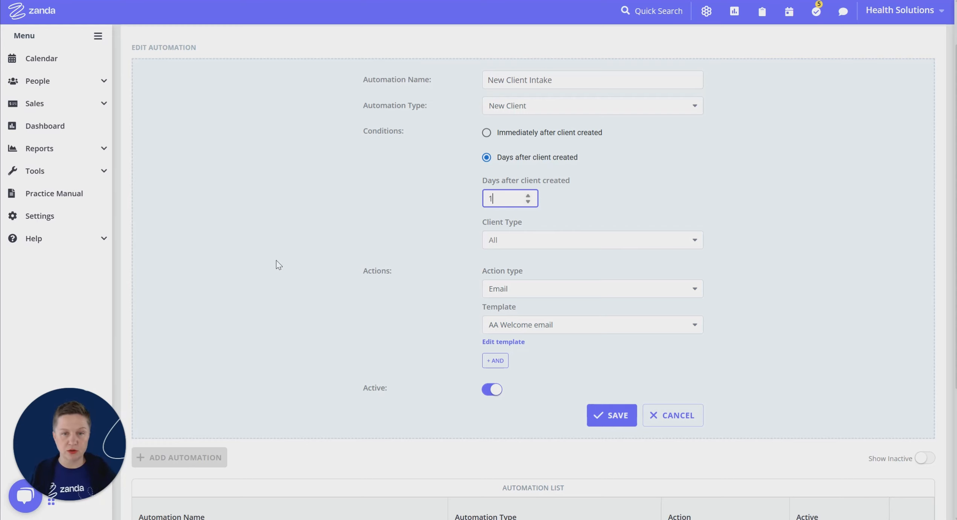
left_click(512, 244)
left_click(511, 243)
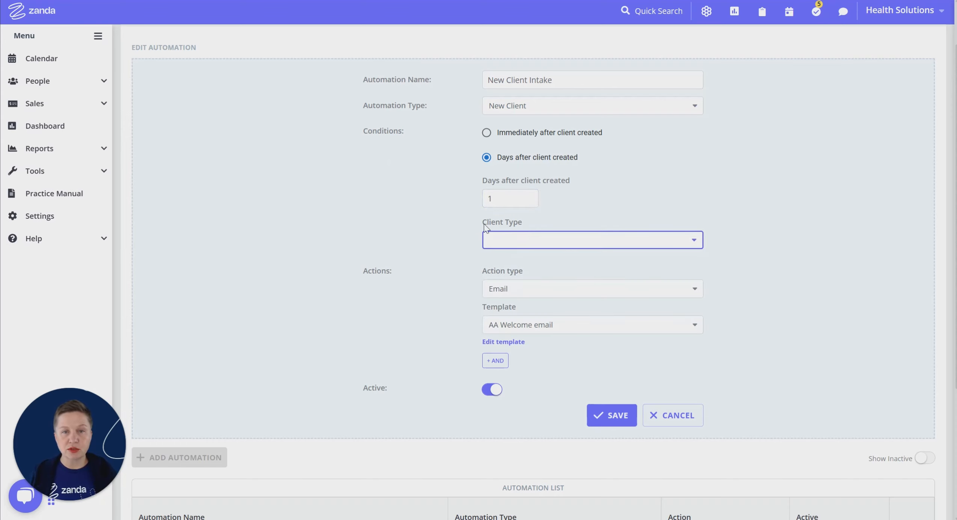
- Leave the client type unrestricted, set the automation's action to Email with the AA Welcome email template, and save and close the automation
left_click(513, 242)
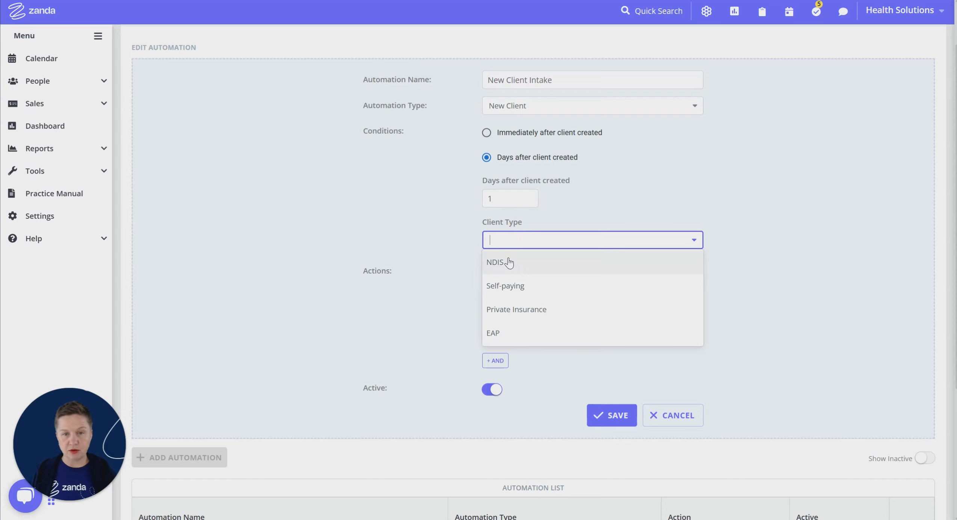
left_click(421, 256)
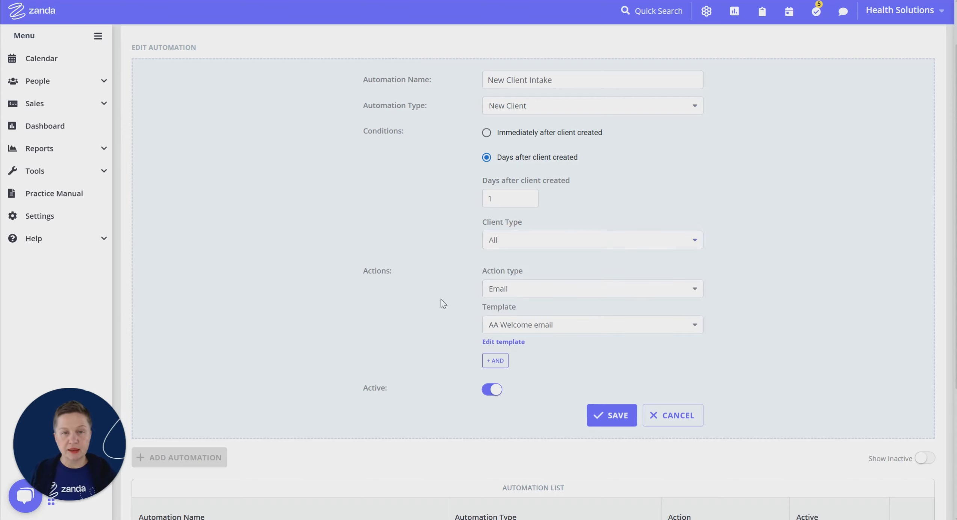
left_click(514, 288)
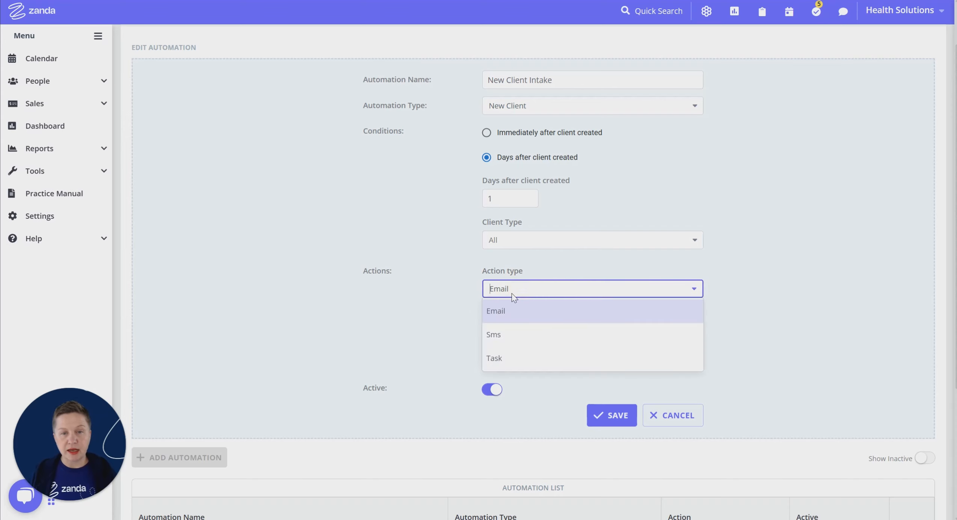
left_click(505, 311)
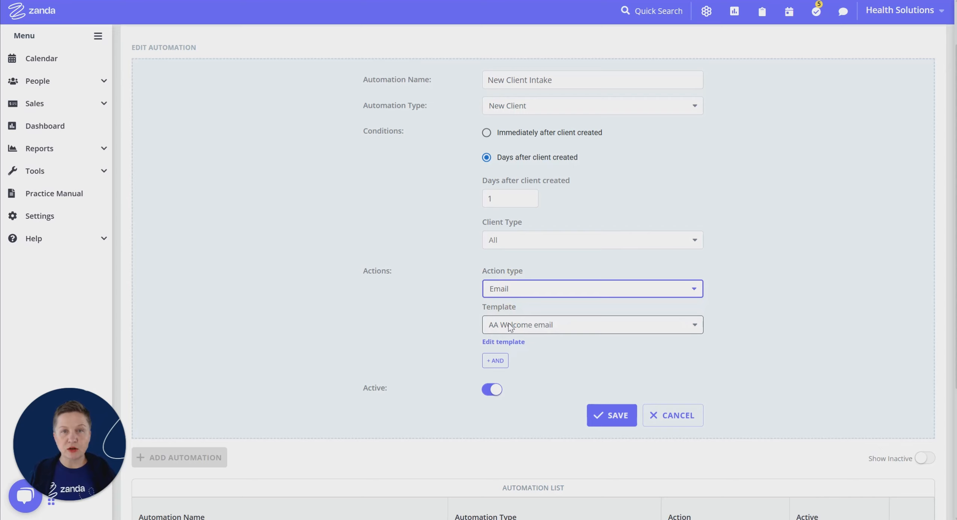
left_click(543, 327)
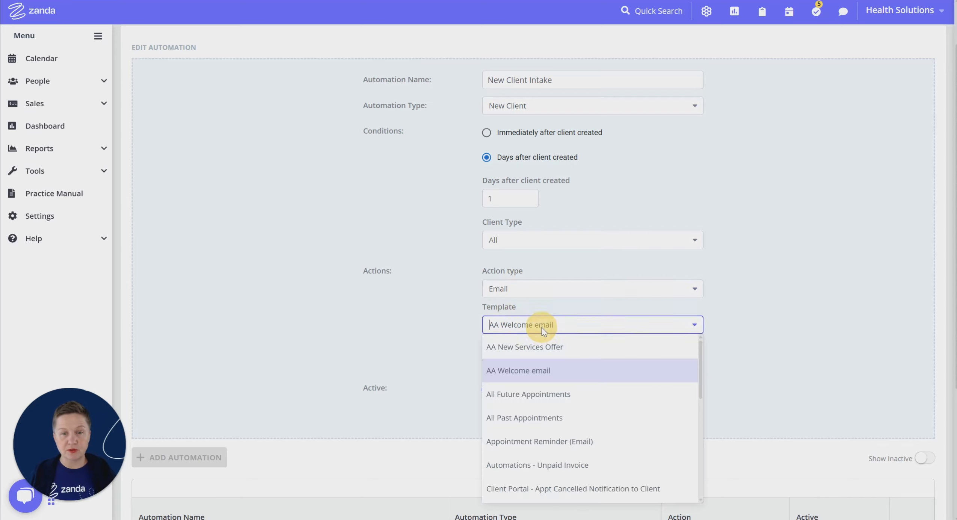
left_click(537, 378)
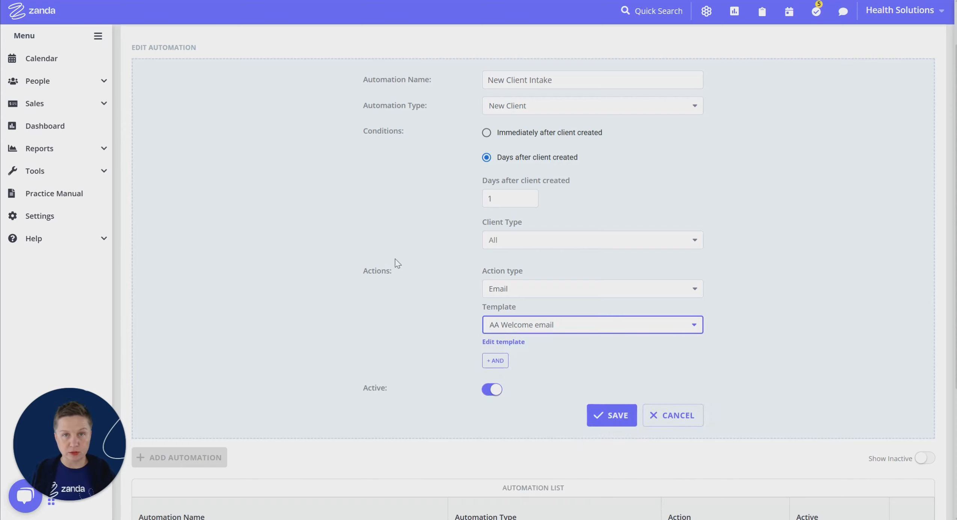
left_click(622, 419)
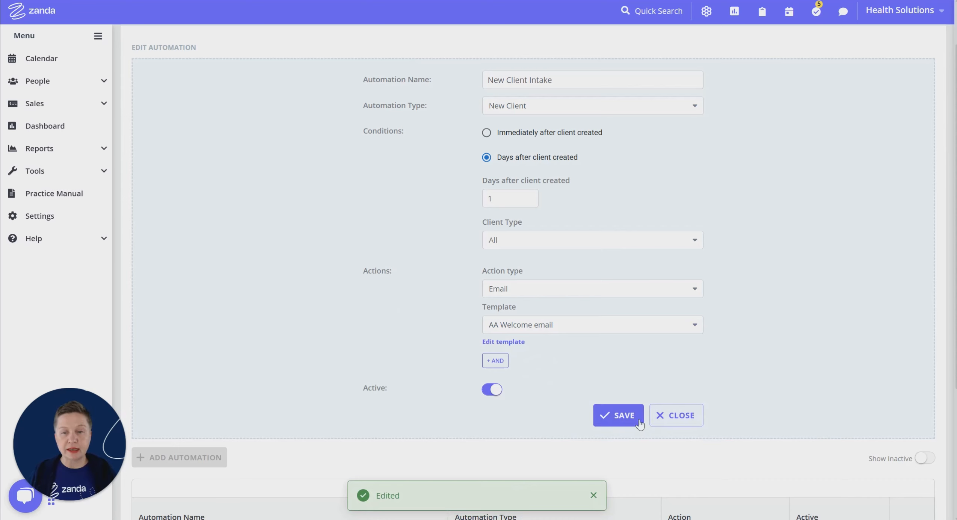
left_click(675, 415)
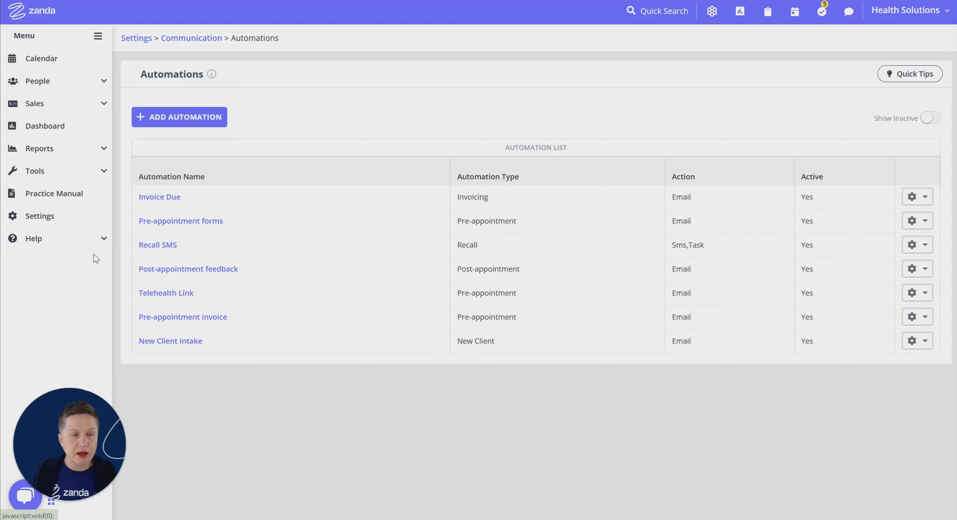
- Open the notification settings of the Client Portal from the schedule settings
left_click(102, 223)
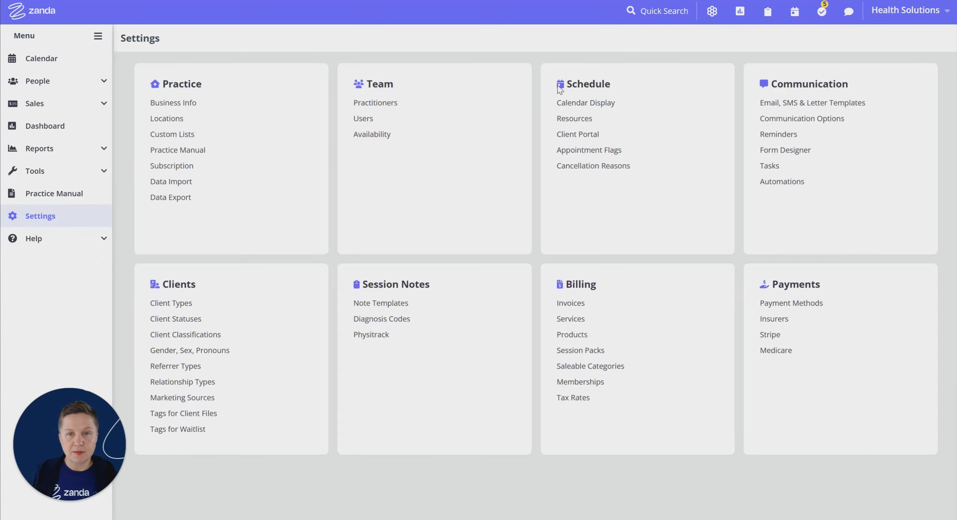
left_click(578, 135)
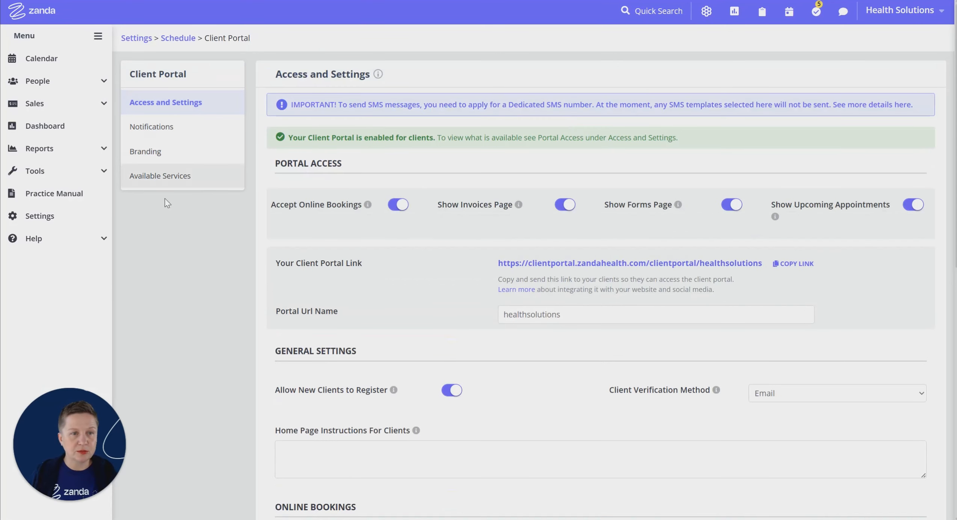
left_click(159, 129)
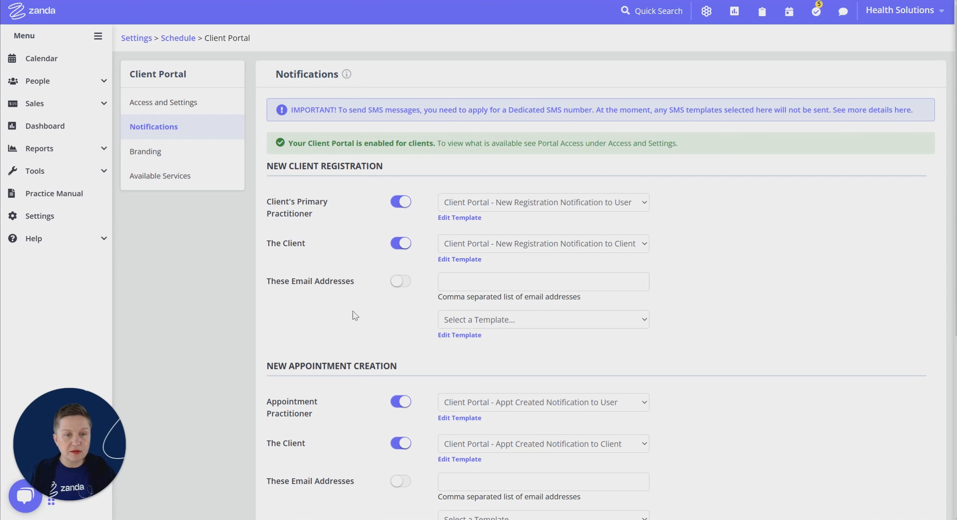
- Examine the portal notifications for registration, appointment creation and cancellation, briefly enabling the additional email addresses option for new client registration
left_click(399, 281)
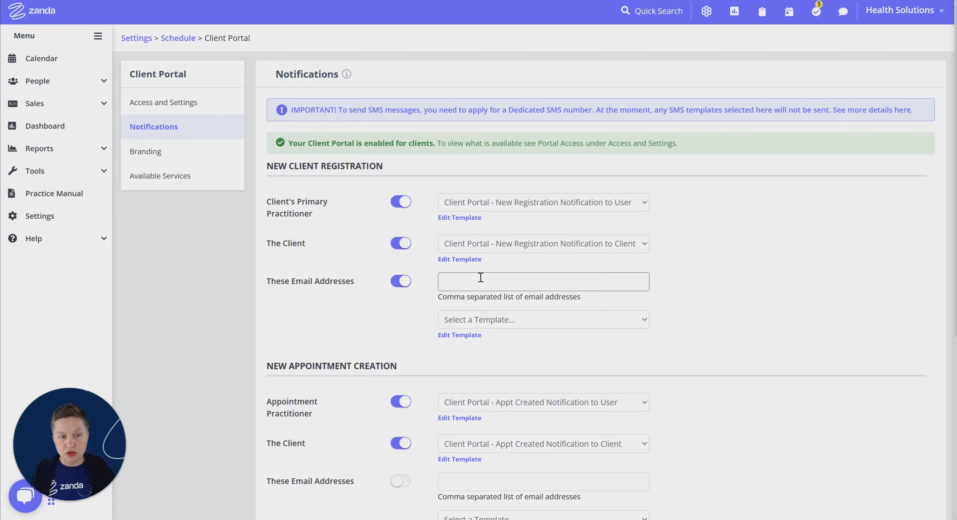
left_click(398, 281)
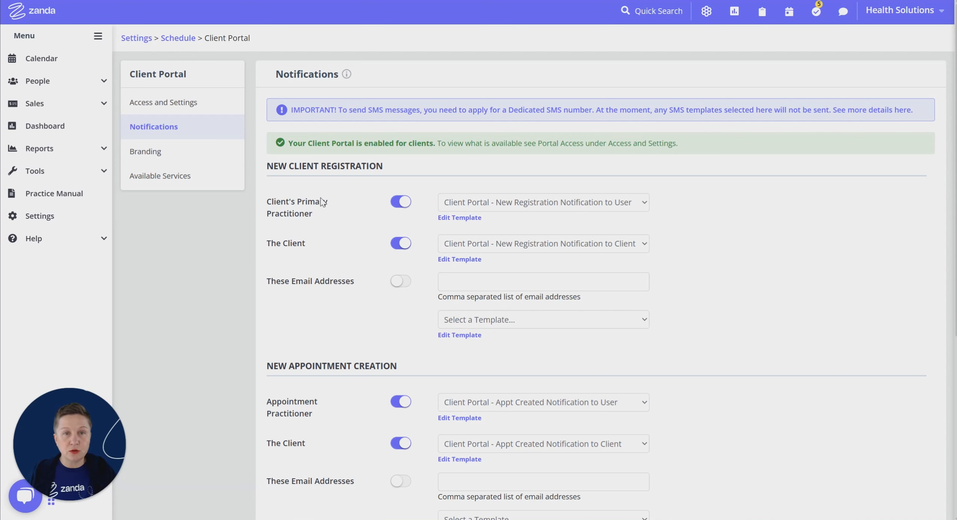
scroll(313, 242, "down", 8)
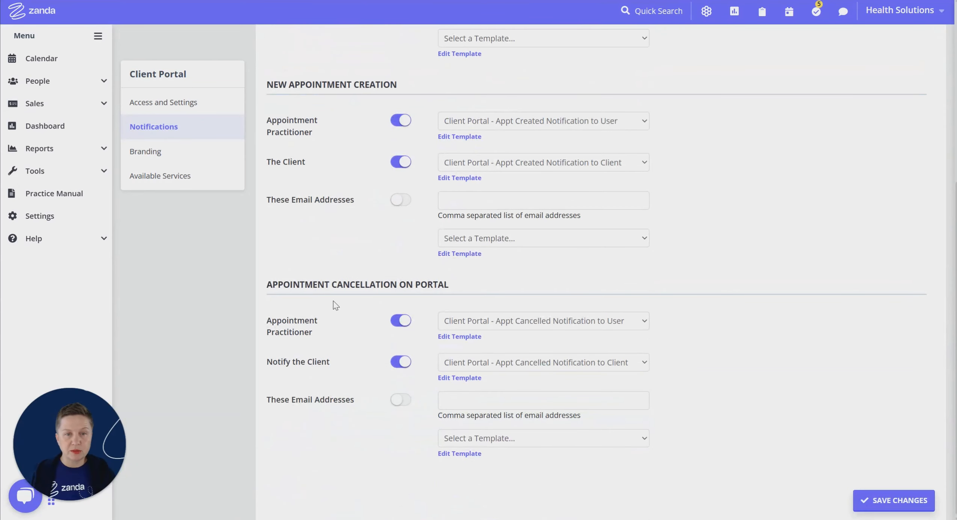
scroll(323, 312, "up", 8)
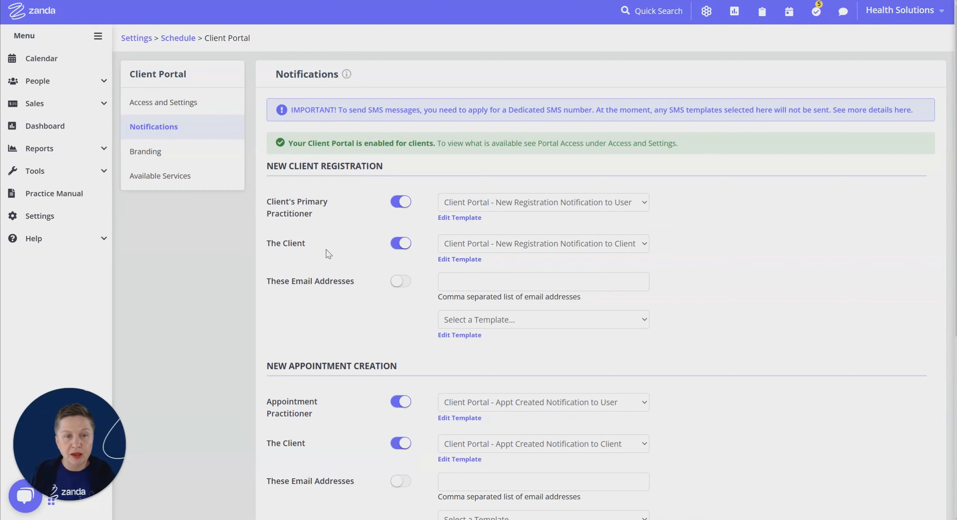
- Choose Client Portal - New Registration Notification to Client as the client's new registration template and save the notification settings
left_click(478, 245)
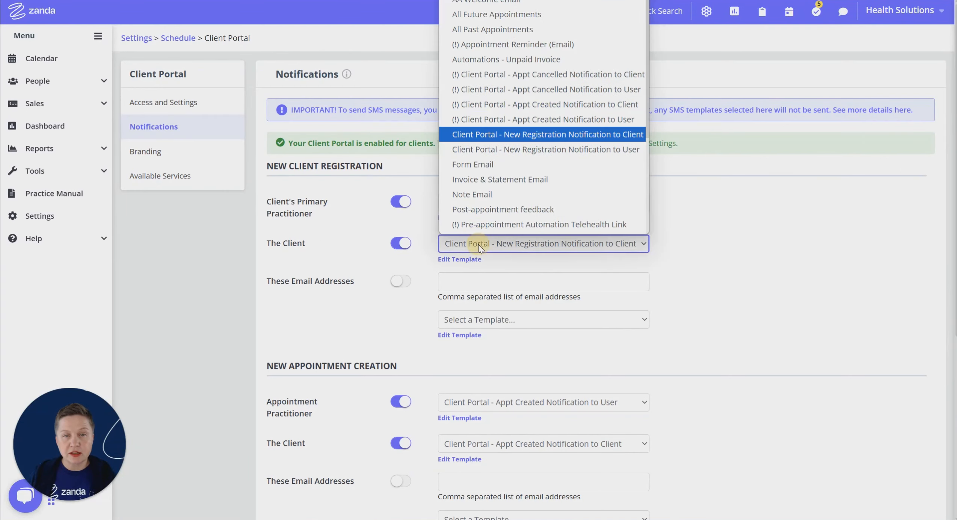
scroll(545, 151, "down", 1)
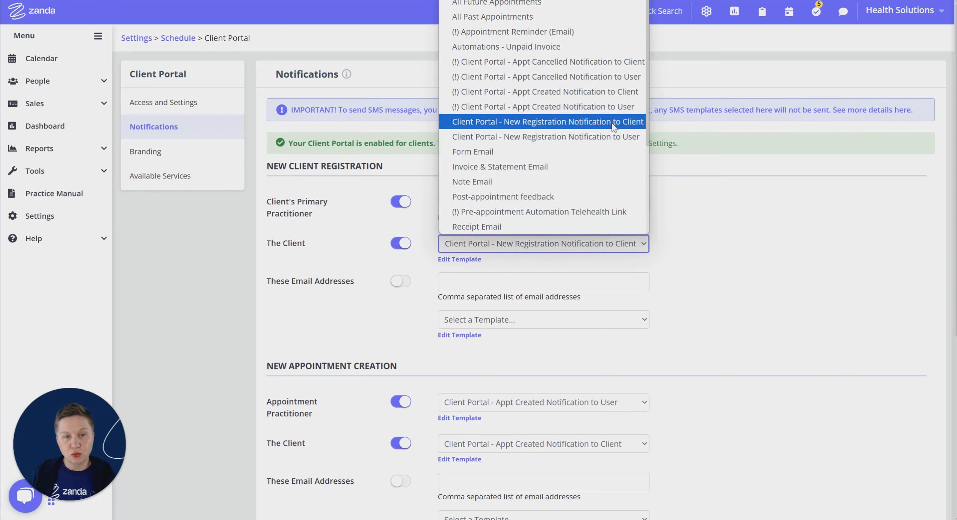
scroll(545, 148, "up", 1)
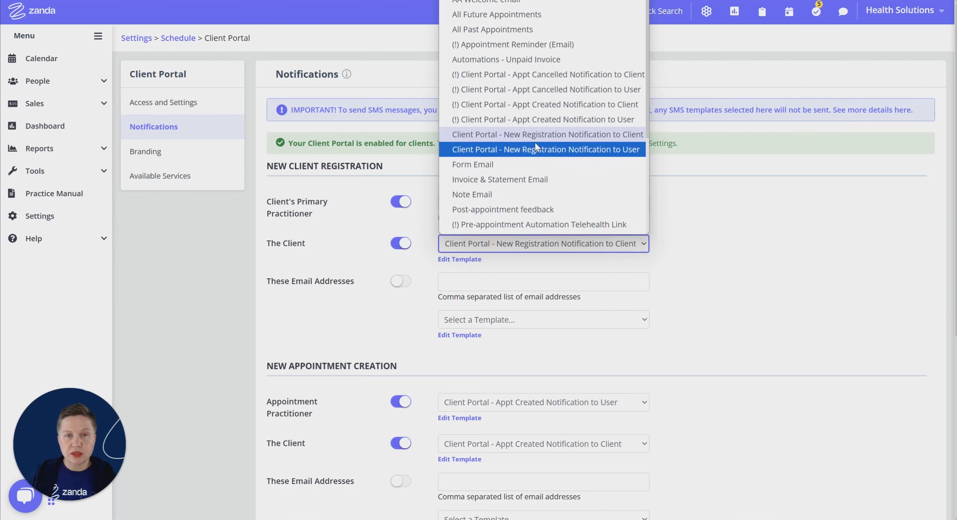
left_click(569, 139)
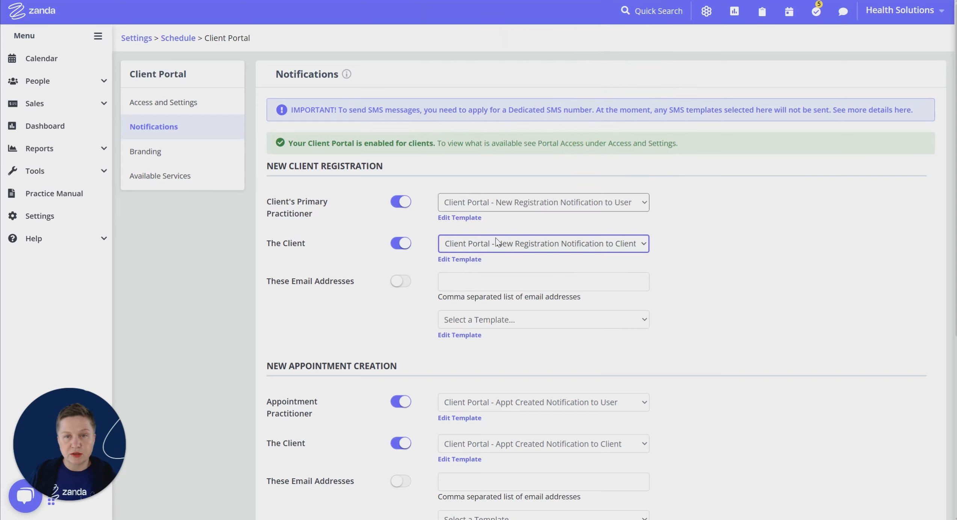
scroll(709, 261, "down", 6)
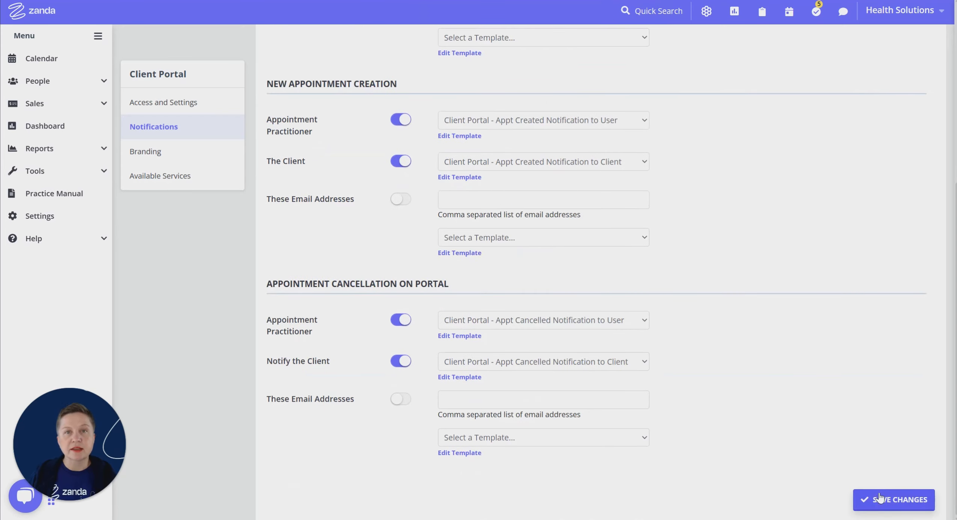
left_click(880, 499)
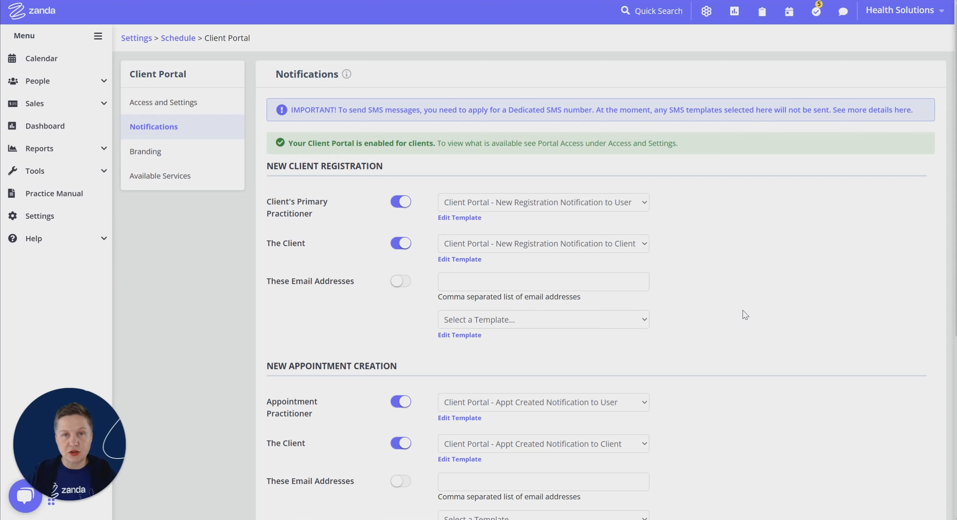
- Turn on automatic appointment reminders in the communication settings and choose Appointment Reminder (Email) as the Reminder 2 template
left_click(53, 217)
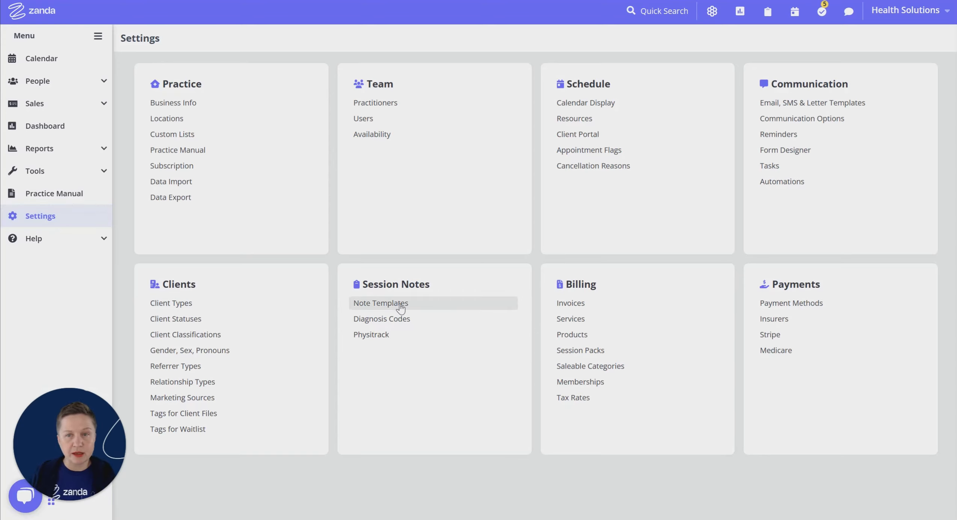
left_click(783, 138)
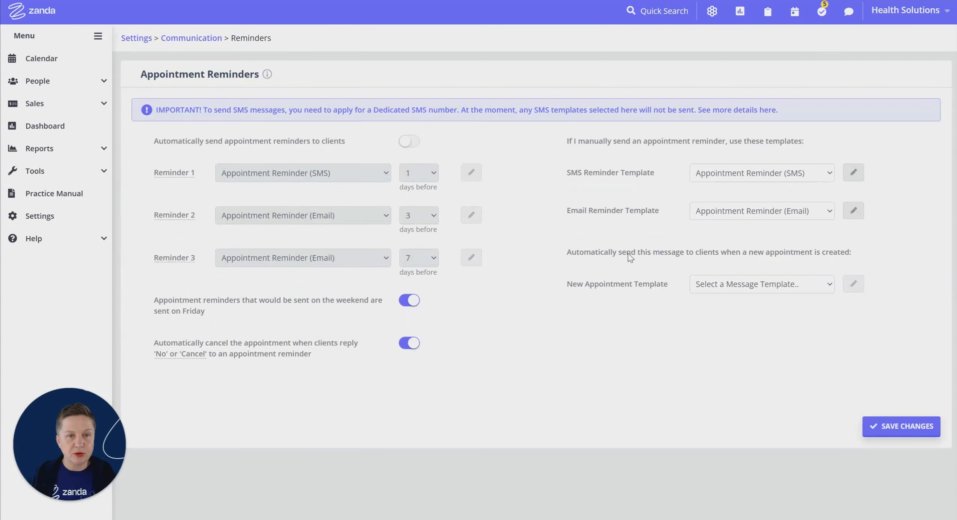
left_click(410, 142)
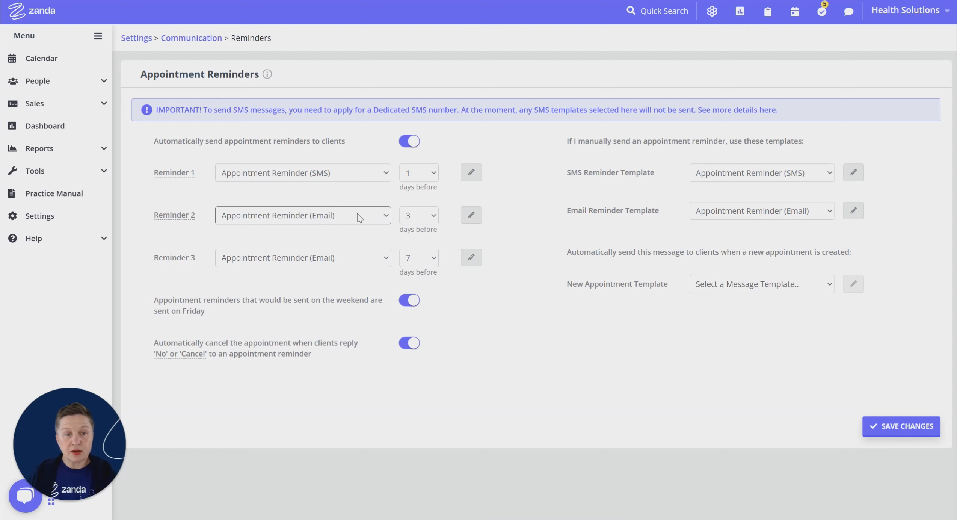
left_click(321, 217)
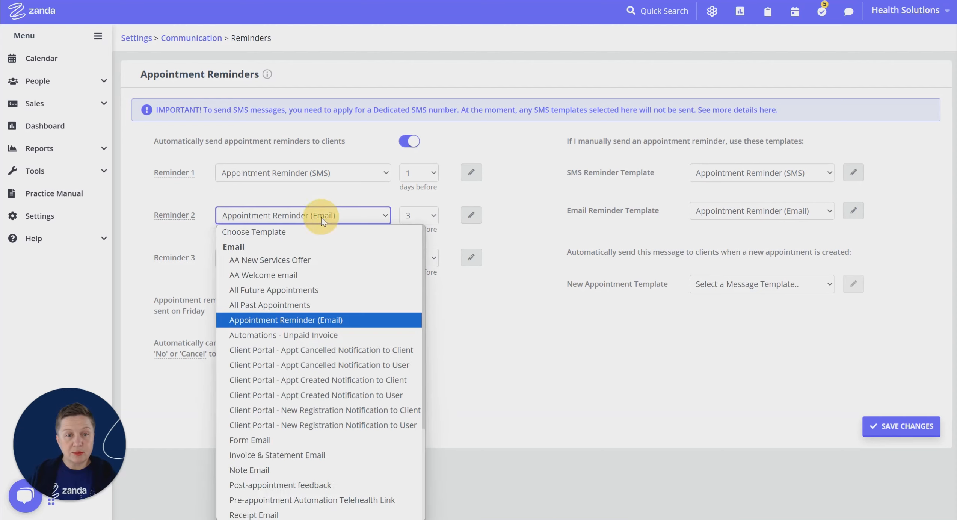
left_click(314, 319)
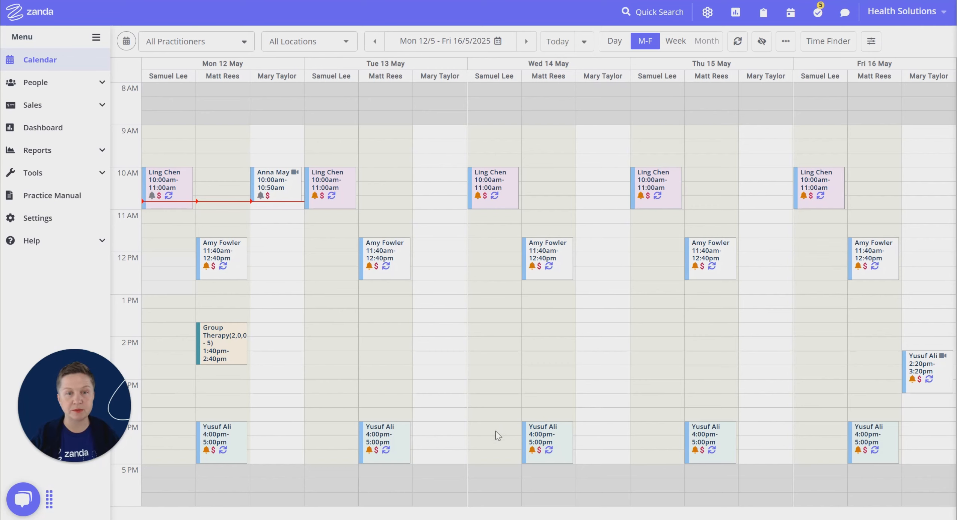
- Check the manual SMS and email reminder options of the 10:00 am appointment on Tuesday 13 May, closing the appointment details
left_click(337, 196)
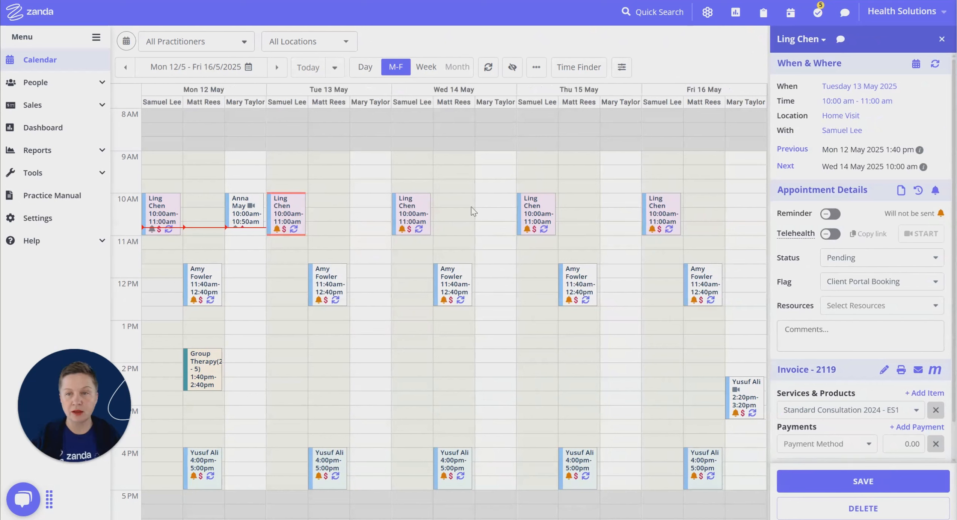
left_click(936, 192)
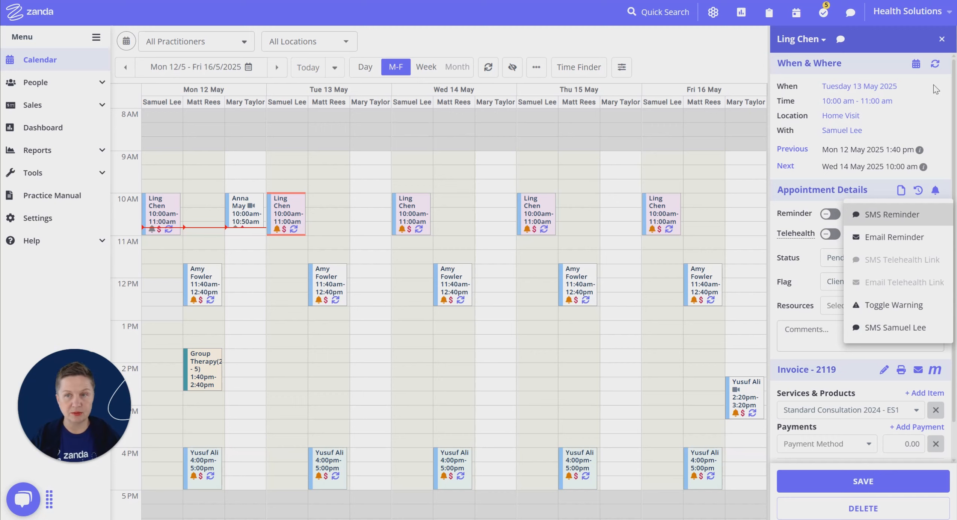
left_click(943, 39)
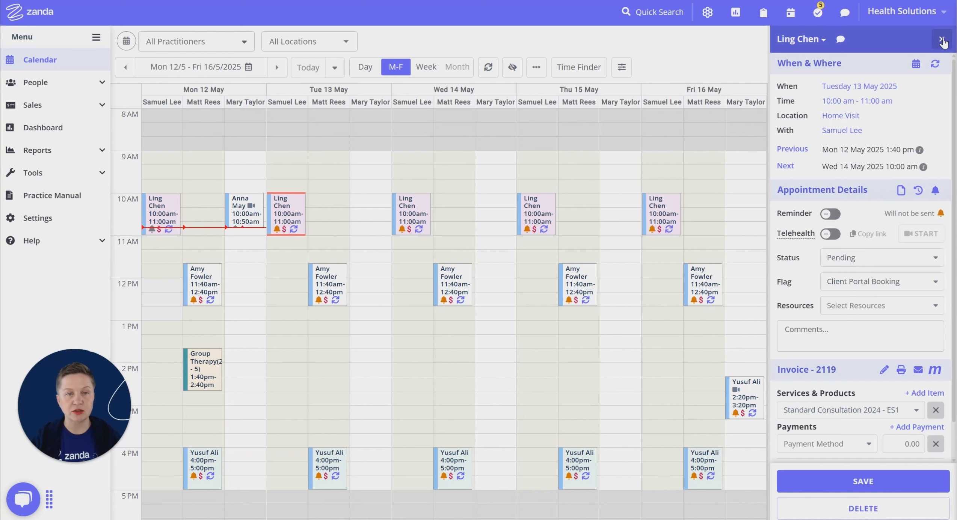
- Open the profile of the client booked for Tuesday 10:00 am and compose a new email from the AA Welcome email template
left_click(291, 219)
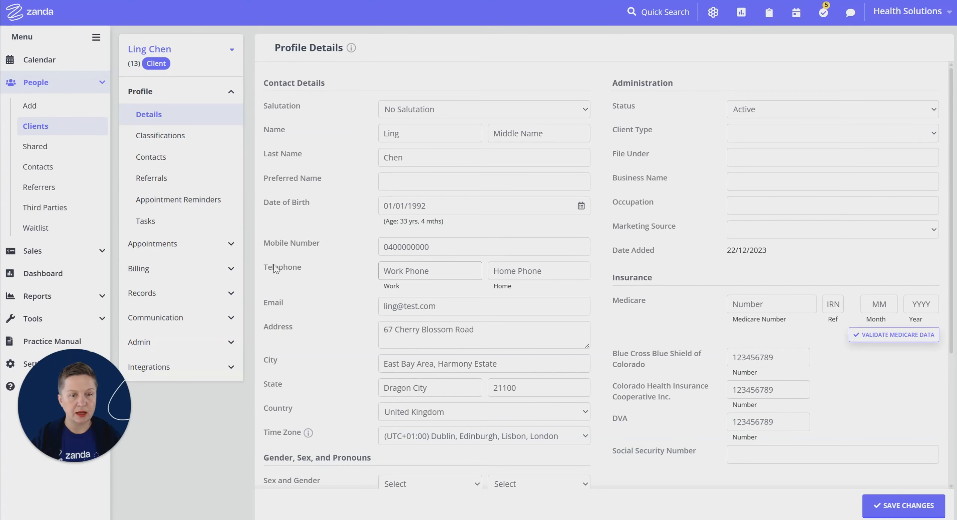
left_click(232, 318)
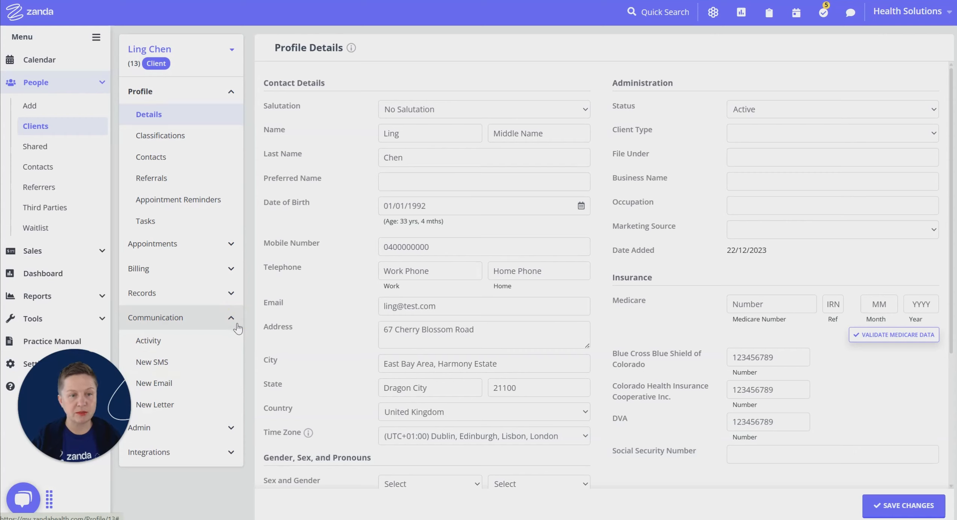
left_click(172, 388)
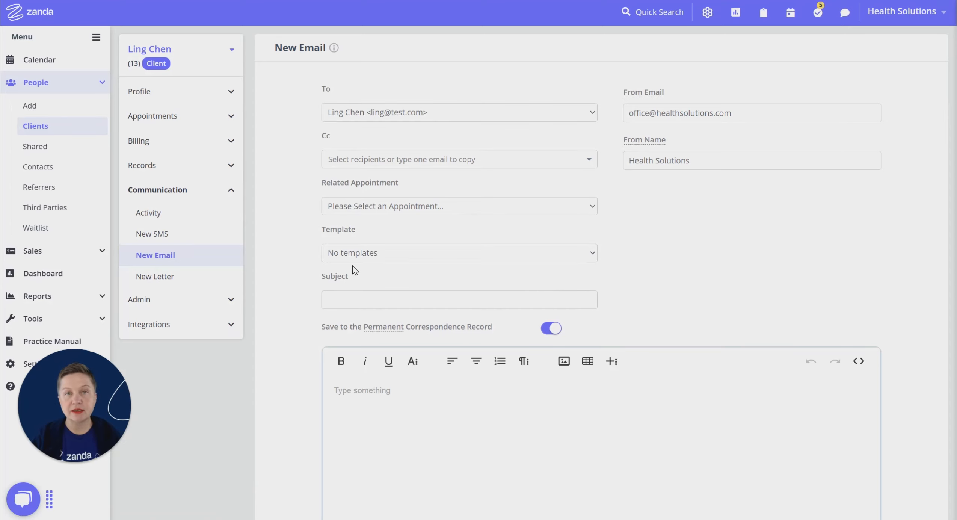
left_click(363, 254)
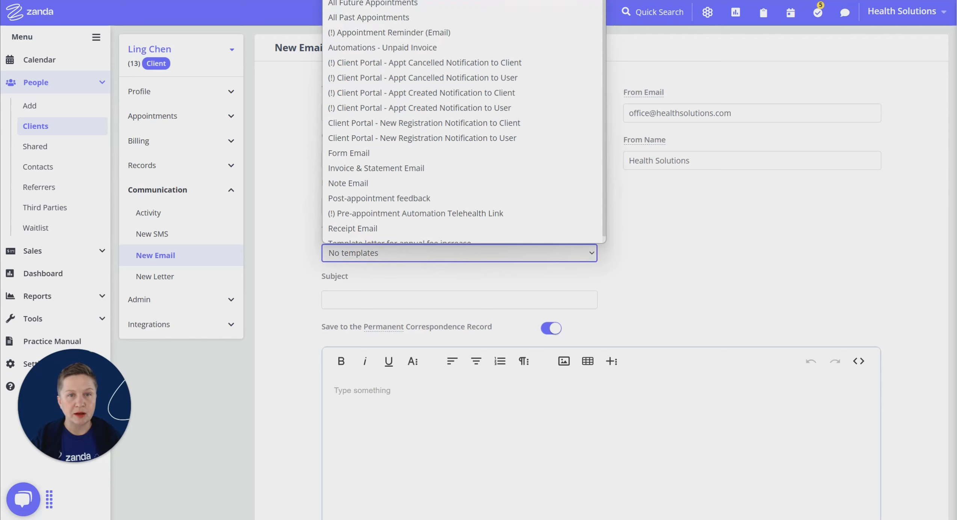
left_click(386, 1)
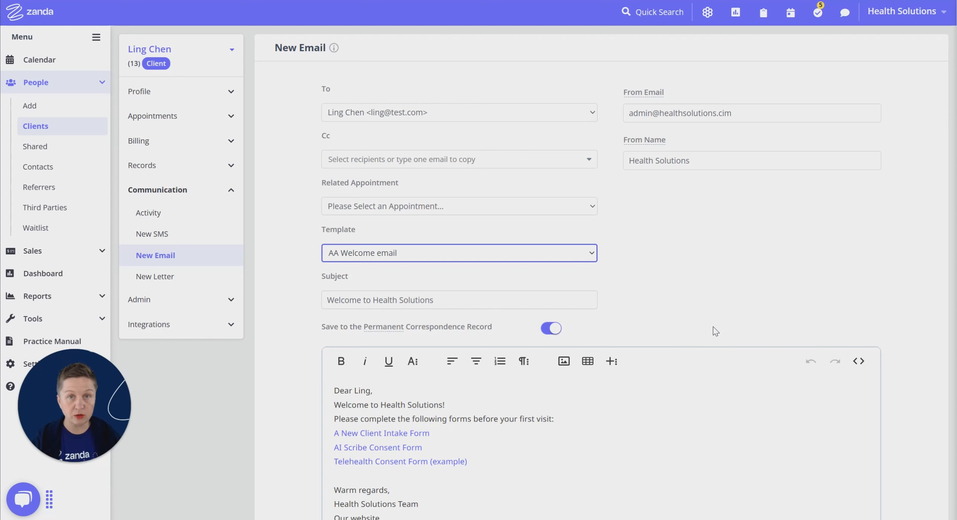
scroll(605, 398, "down", 3)
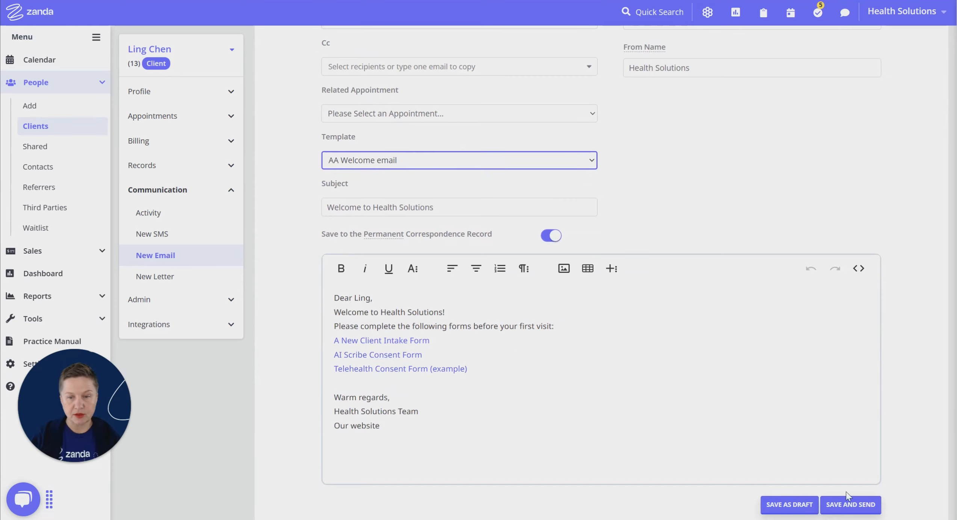
- Send the welcome email to the client and open the sent Welcome to Health Solutions message in the communication activity
left_click(851, 504)
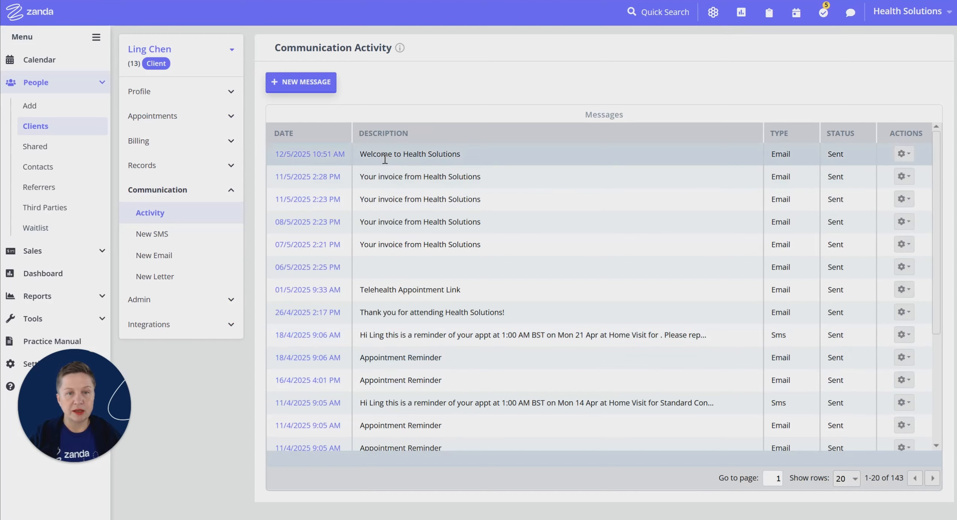
left_click(327, 159)
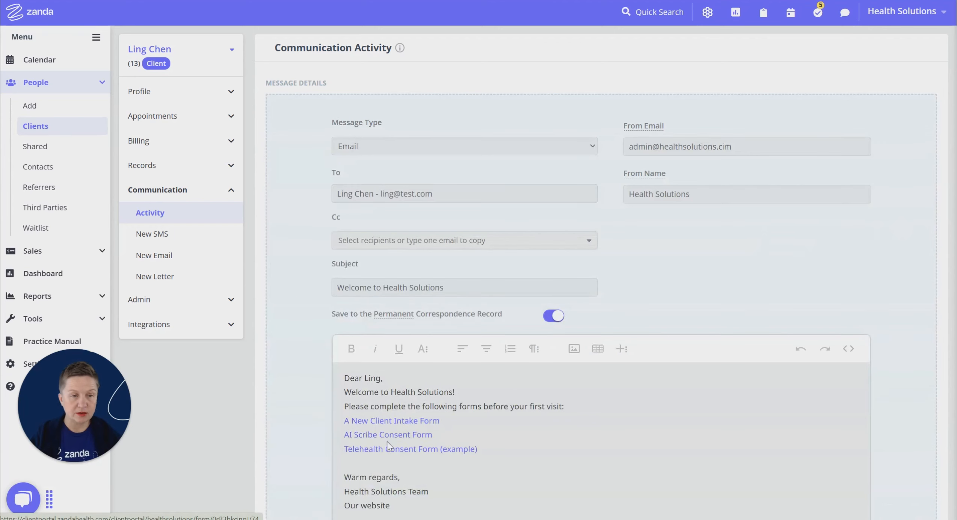
- Open the client's admin forms and collapse all forms in the list
left_click(230, 301)
left_click(161, 387)
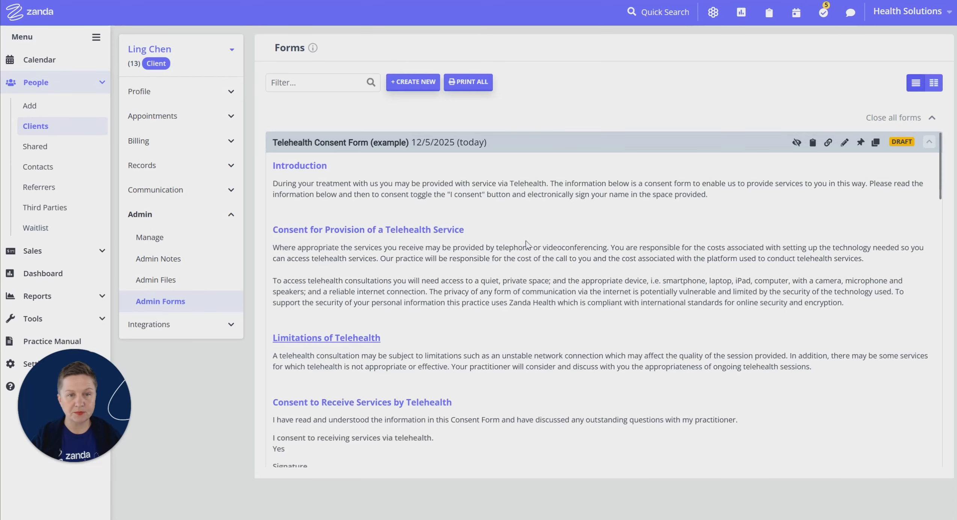
left_click(890, 124)
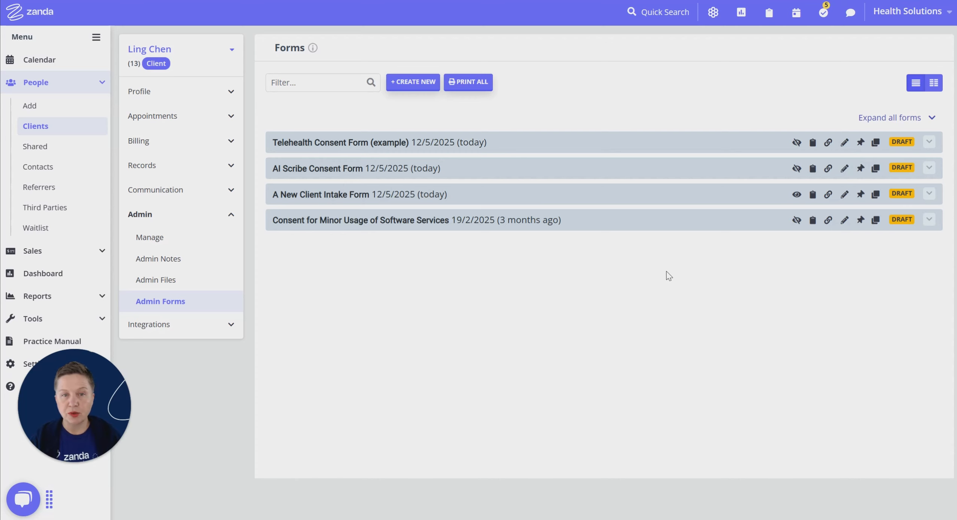
- Create a client form from the Client Experience Survey template, save it as a draft and close it
left_click(420, 85)
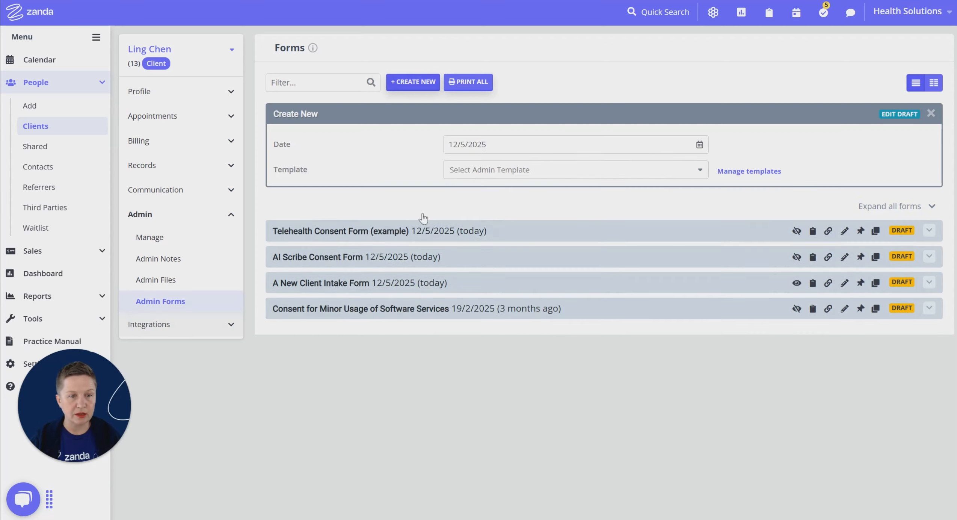
left_click(537, 174)
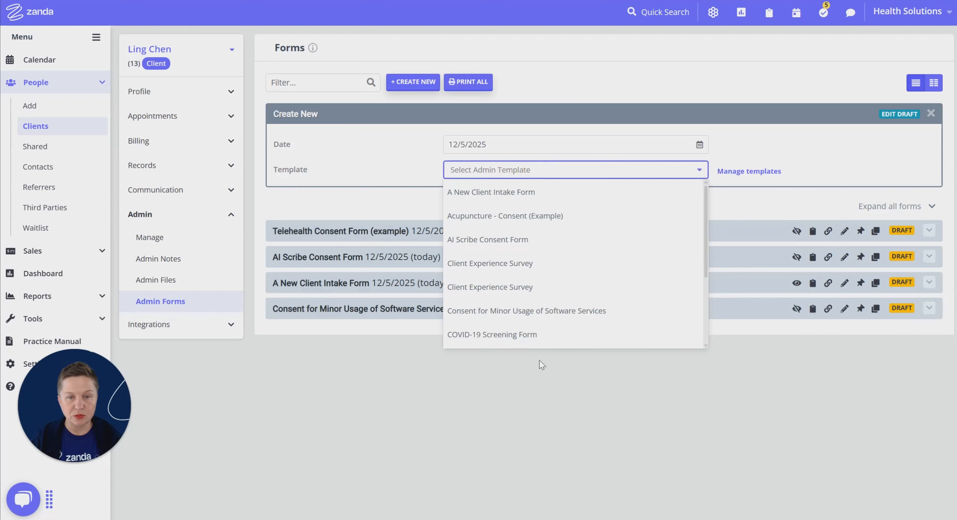
left_click(521, 265)
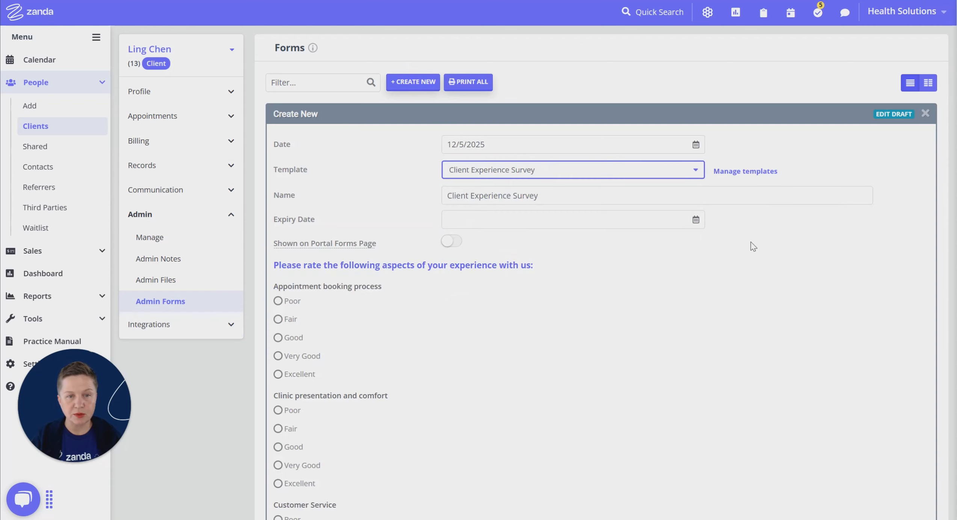
scroll(755, 245, "down", 5)
scroll(789, 293, "down", 10)
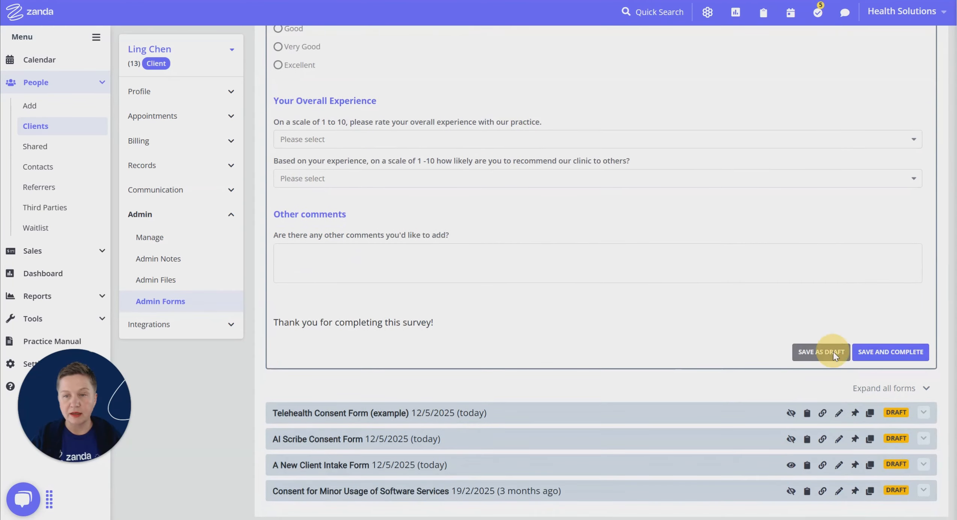
left_click(833, 353)
scroll(871, 267, "up", 15)
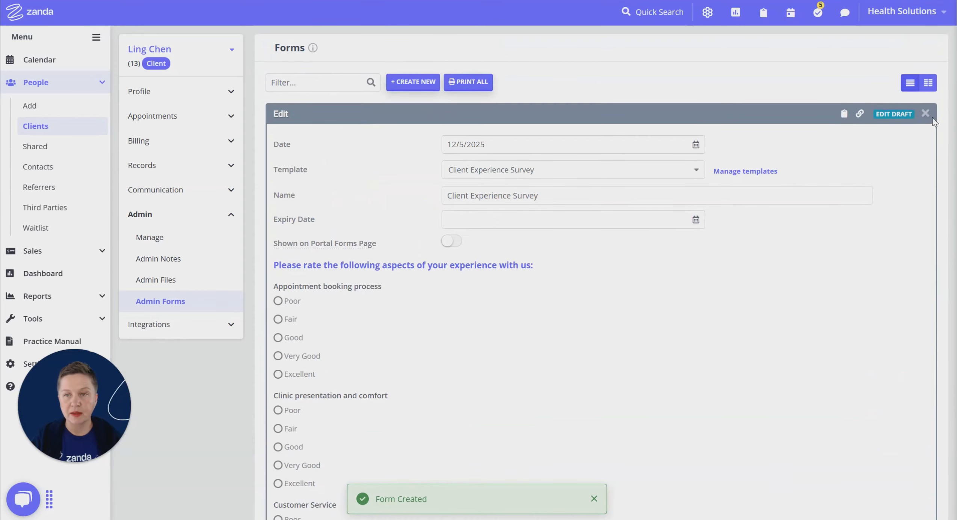
left_click(932, 116)
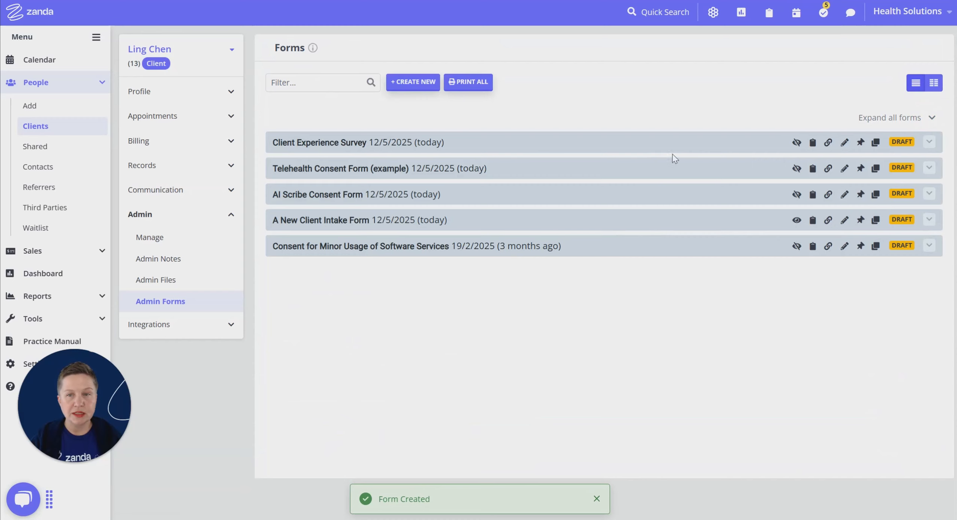
- Try the link and clipboard options of the Client Experience Survey form
left_click(829, 144)
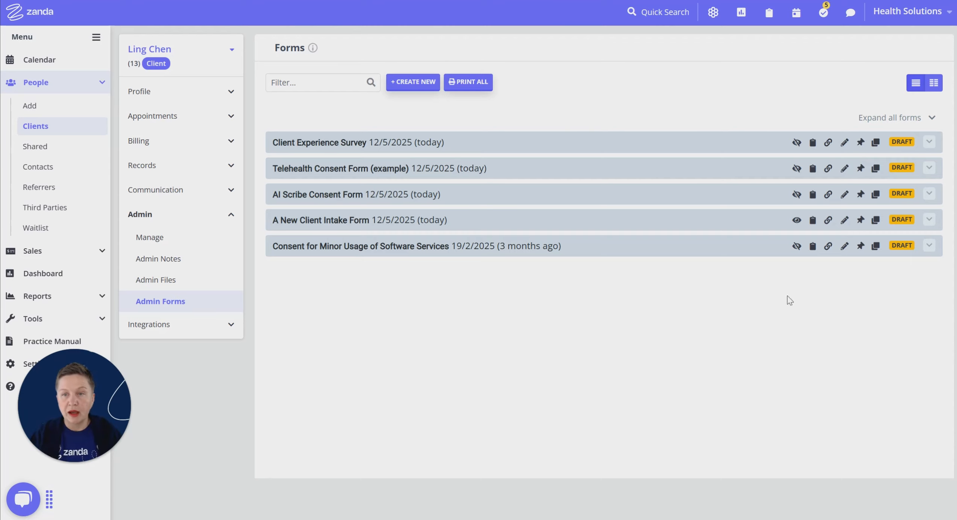
left_click(813, 146)
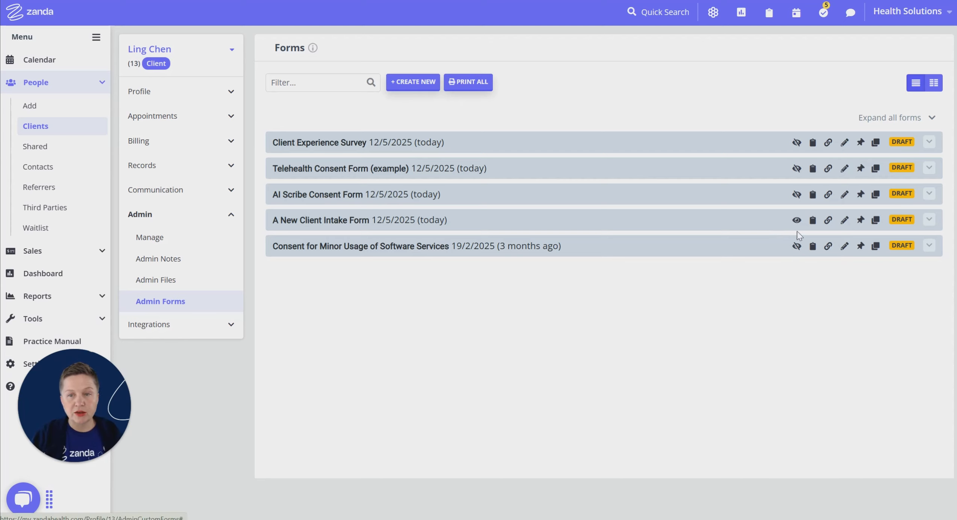
- Check the portal visibility and expiry date settings of A New Client Intake Form, closing the form without editing it
left_click(796, 222)
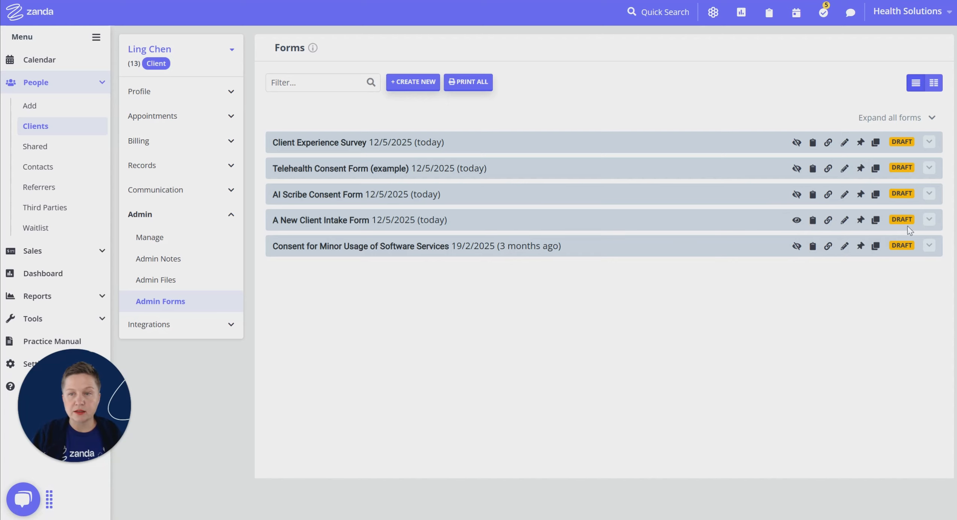
left_click(845, 220)
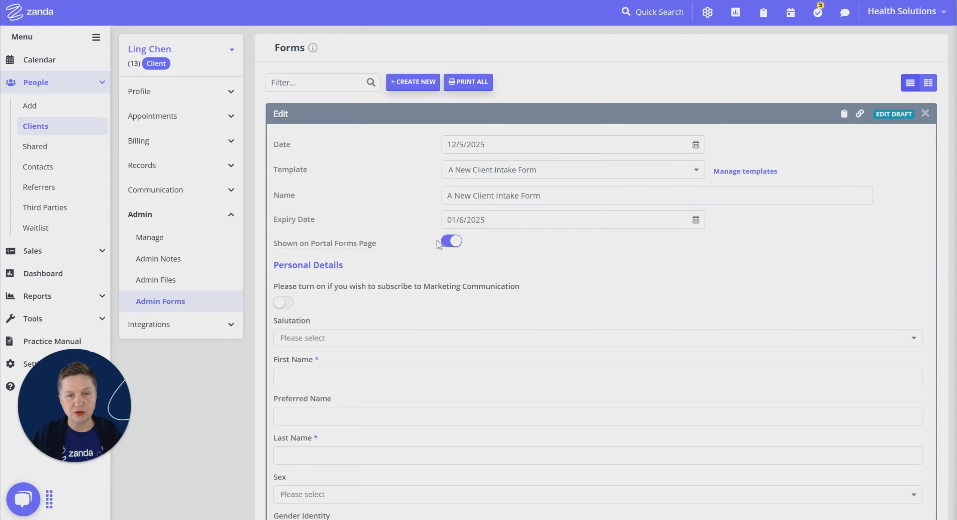
left_click(926, 113)
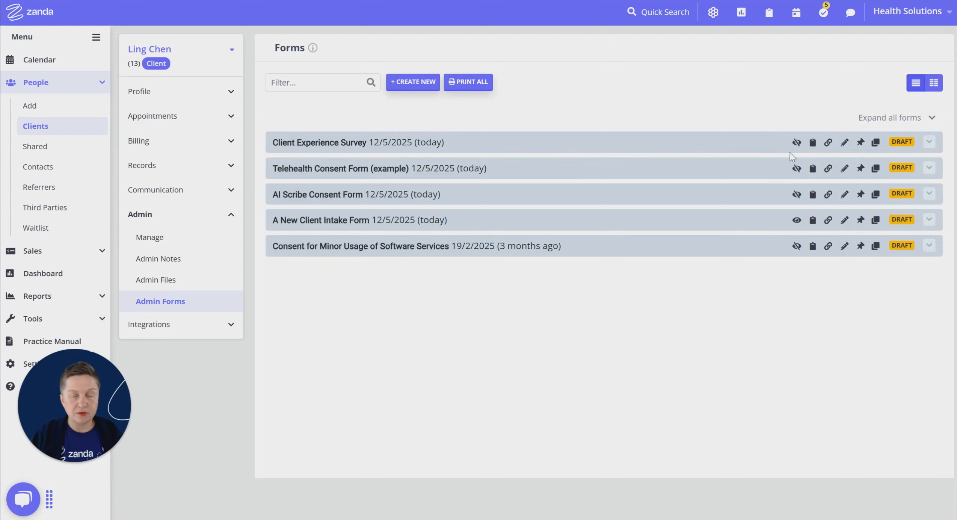
- Show the Client Experience Survey, Telehealth Consent Form (example) and AI Scribe Consent Form on the client's portal forms page
left_click(796, 144)
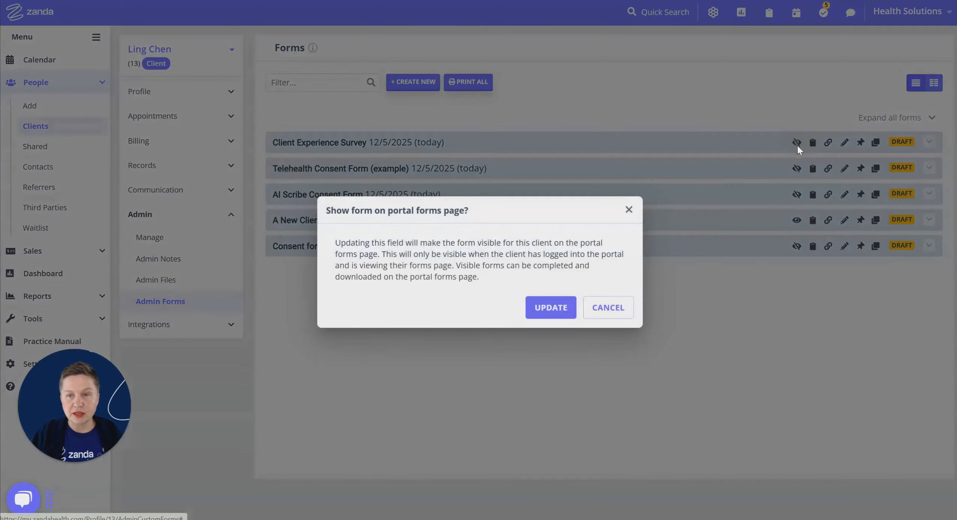
left_click(550, 307)
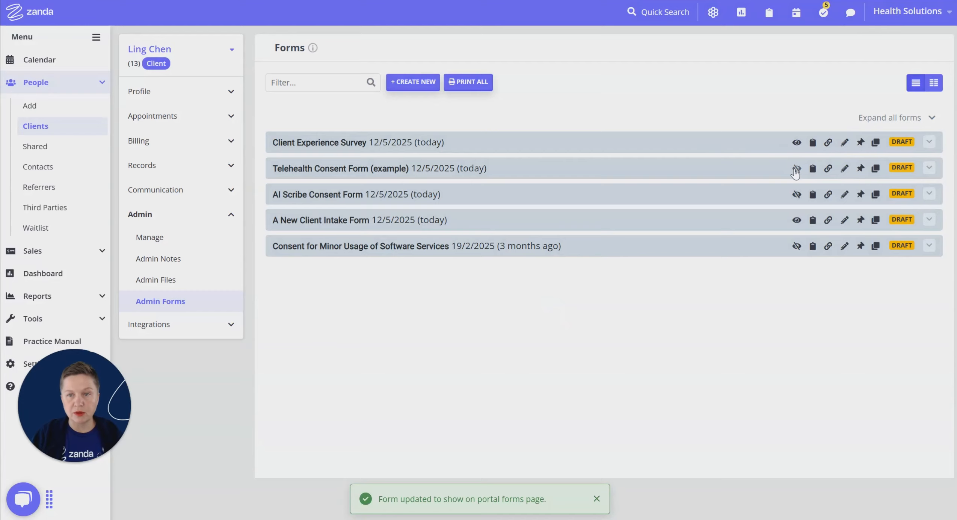
left_click(797, 168)
left_click(550, 307)
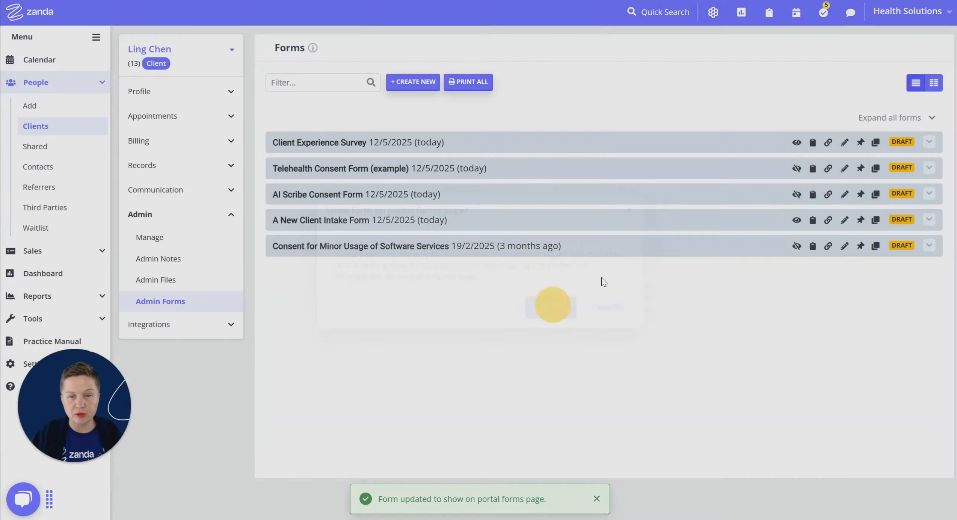
left_click(797, 194)
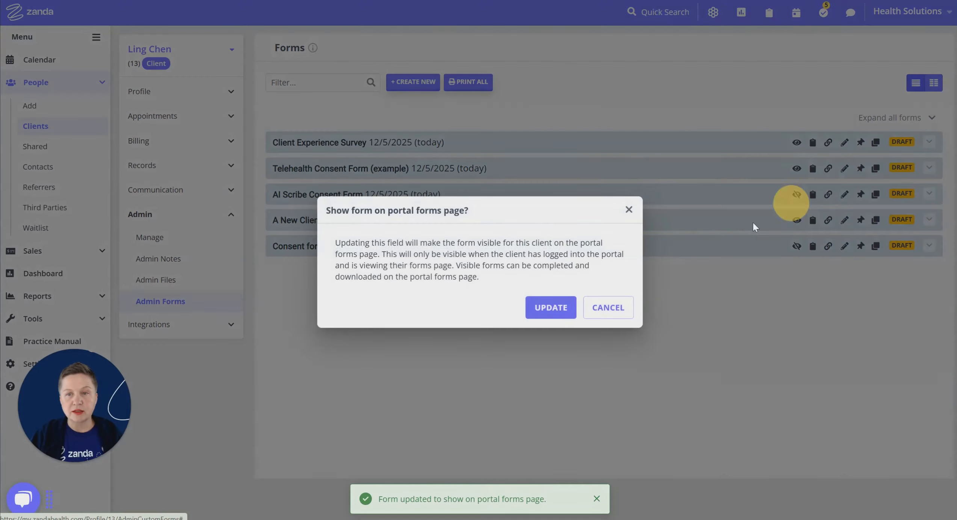
left_click(551, 308)
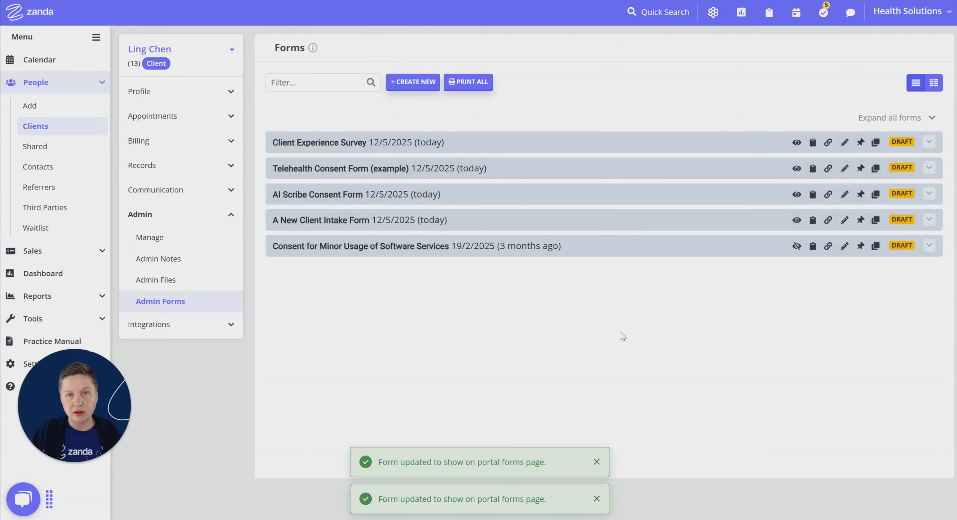